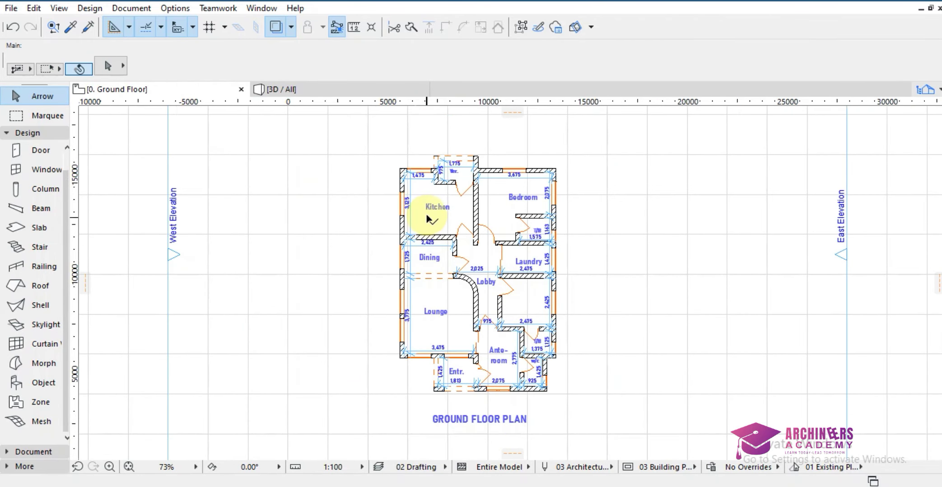
pyautogui.scroll(3, 426, 216)
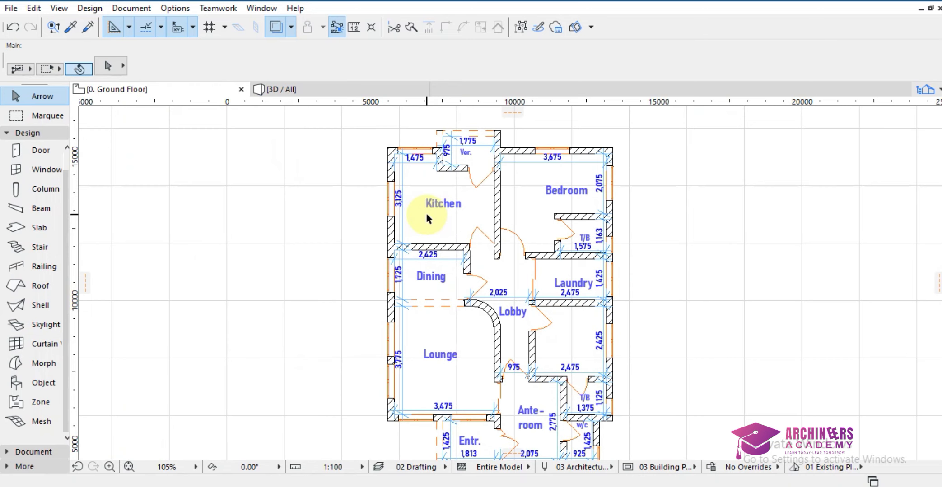
pyautogui.scroll(-3, 483, 172)
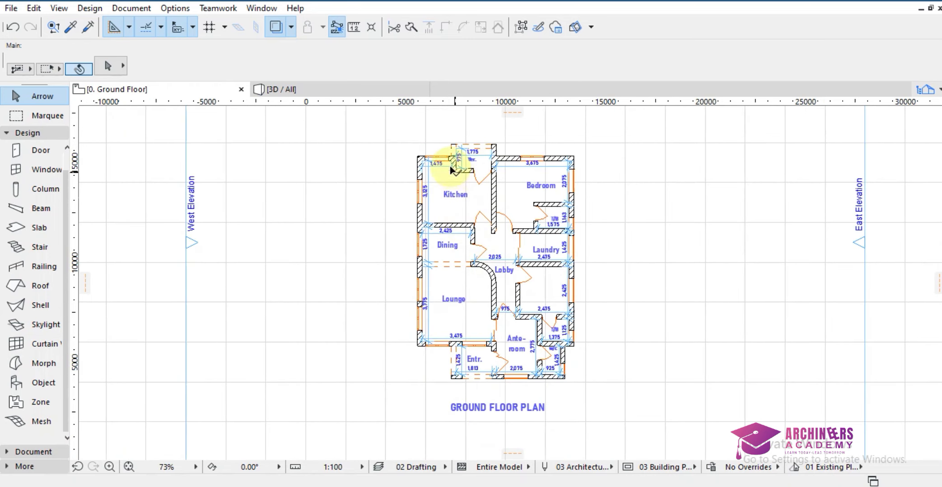
pyautogui.scroll(4, 453, 150)
pyautogui.scroll(4, 457, 158)
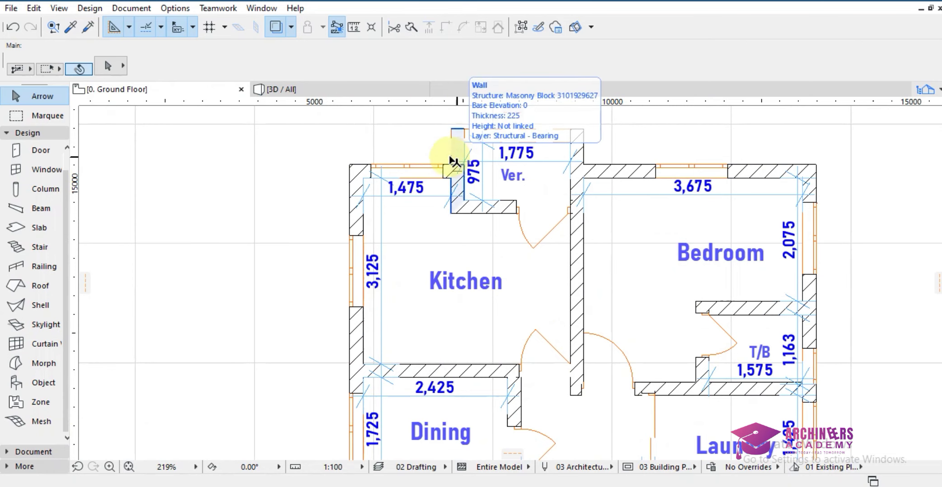
pyautogui.scroll(-4, 469, 135)
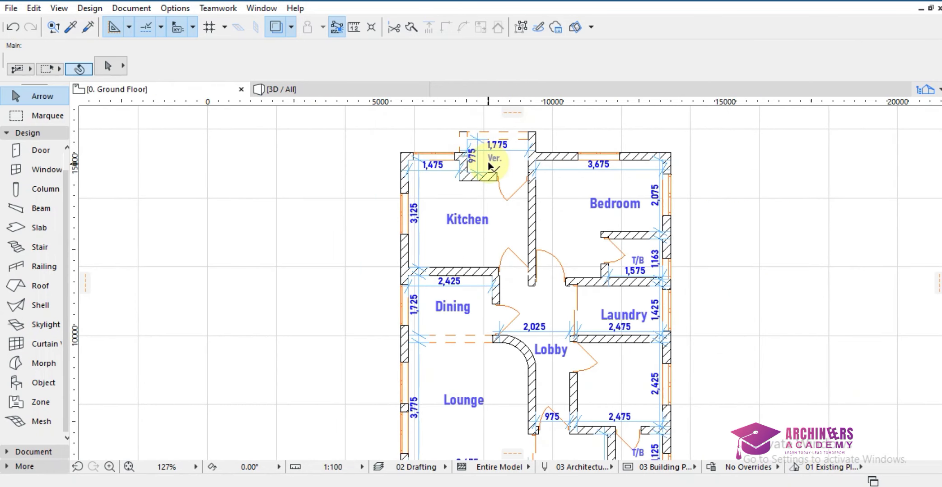
pyautogui.scroll(-5, 542, 173)
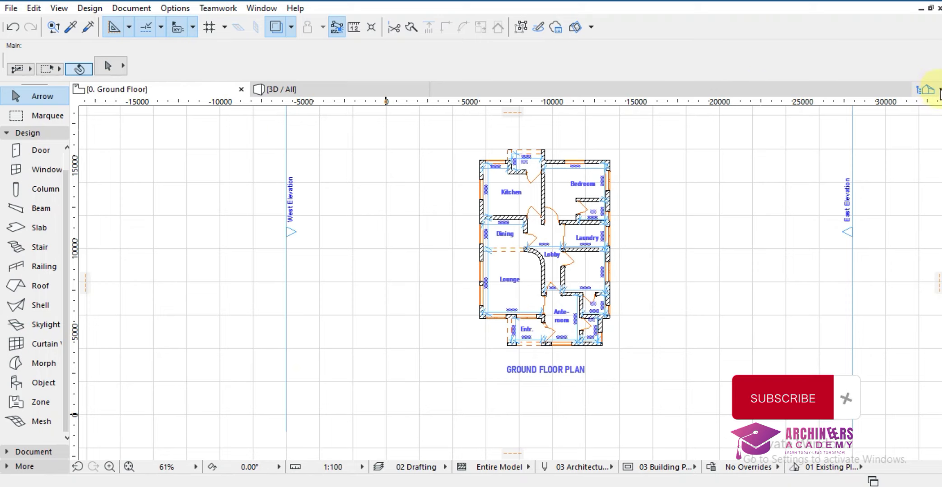
# Step: Open the 1. Story floor plan and centre the view on the traced ground floor layout
pyautogui.click(939, 91)
pyautogui.click(824, 114)
pyautogui.click(827, 174)
pyautogui.scroll(-2, 635, 187)
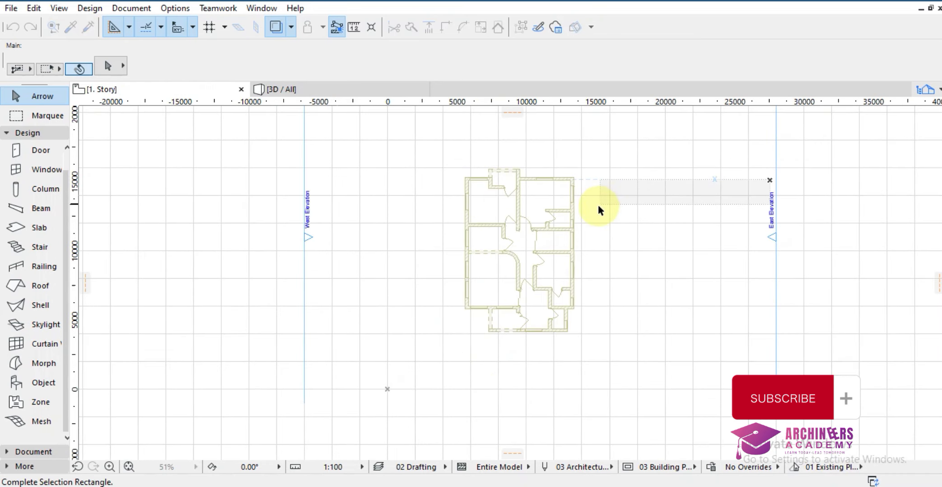
pyautogui.click(596, 209)
pyautogui.scroll(2, 543, 187)
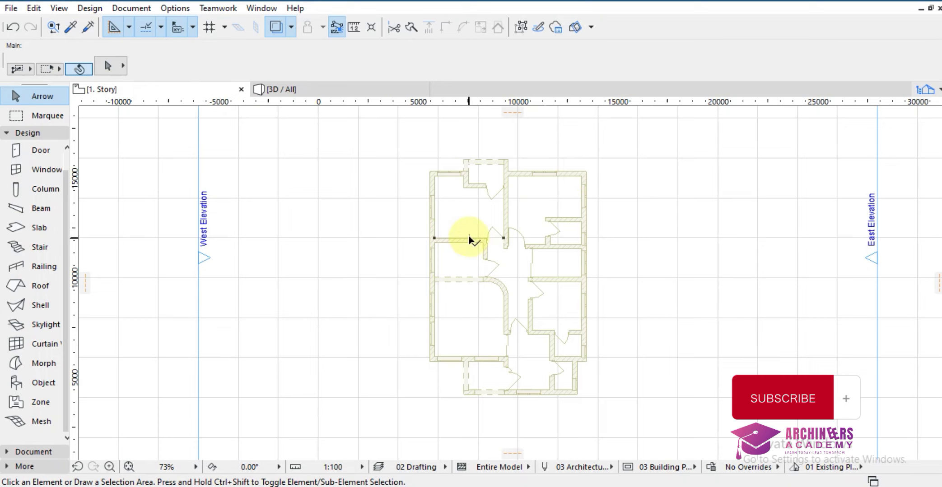
pyautogui.moveTo(470, 240)
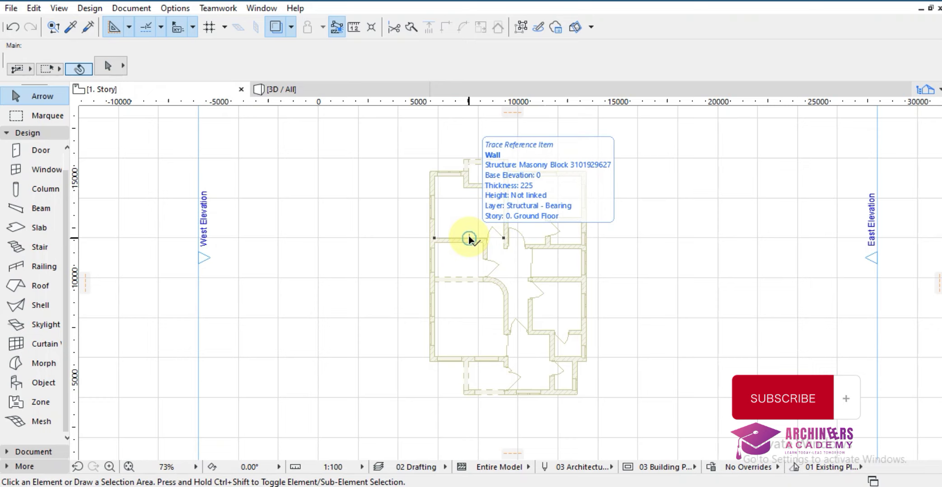
# Step: Turn the Trace reference off and back on in the 1. Story plan
pyautogui.rightClick(630, 185)
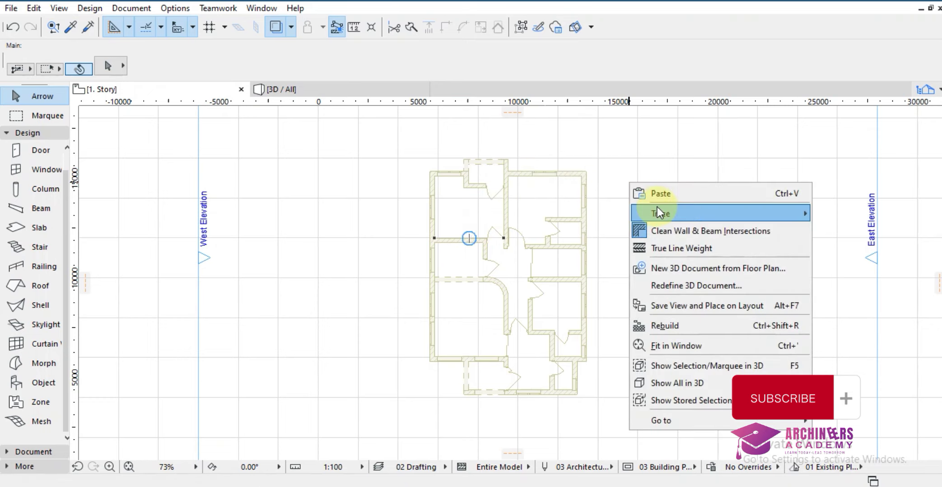
pyautogui.moveTo(657, 213)
pyautogui.click(573, 211)
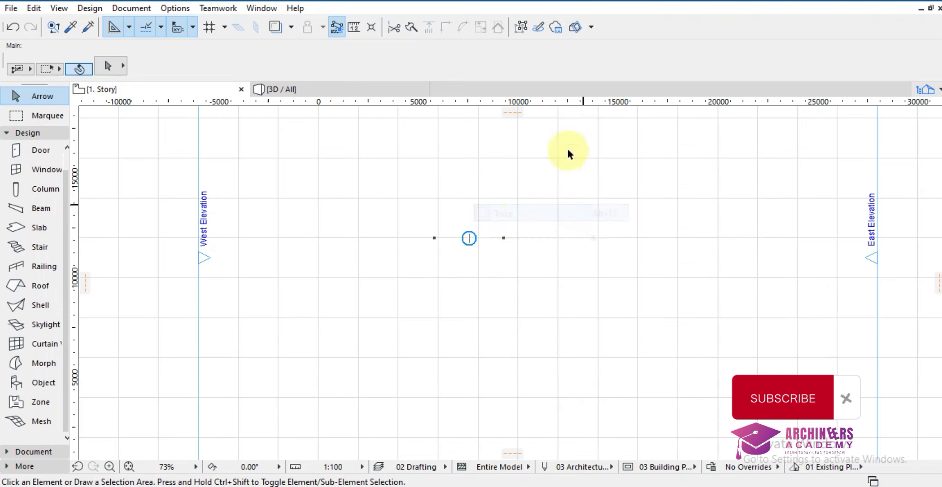
pyautogui.rightClick(596, 188)
pyautogui.moveTo(773, 219)
pyautogui.click(803, 218)
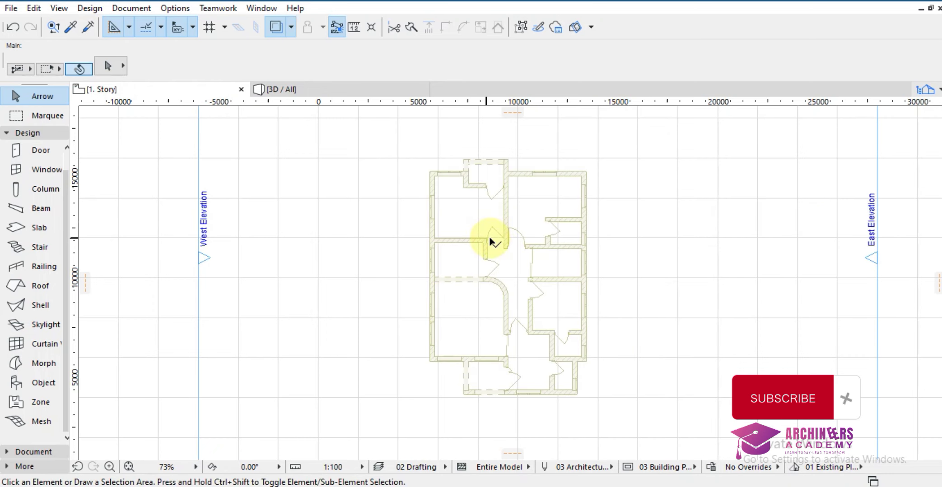
pyautogui.scroll(1, 490, 239)
pyautogui.scroll(-2, 492, 239)
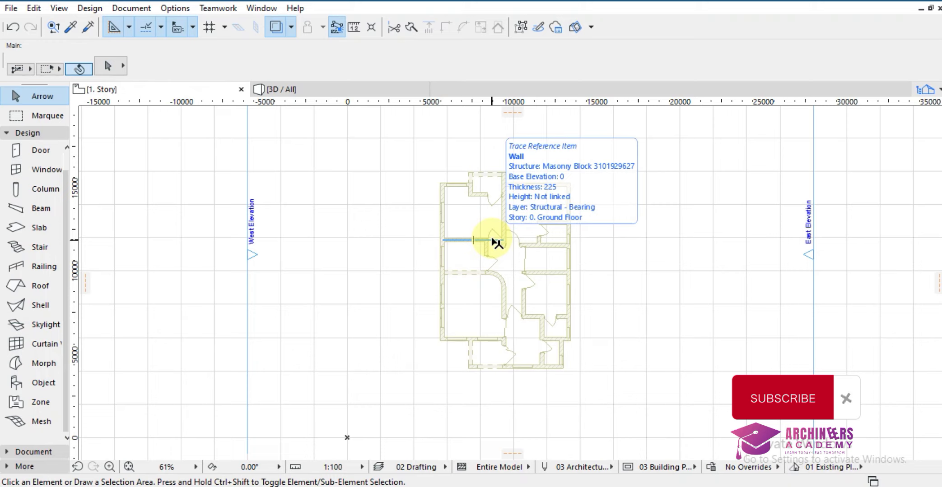
# Step: Review the Ground Floor plan and return to the 1. Story plan
pyautogui.click(927, 90)
pyautogui.doubleClick(830, 193)
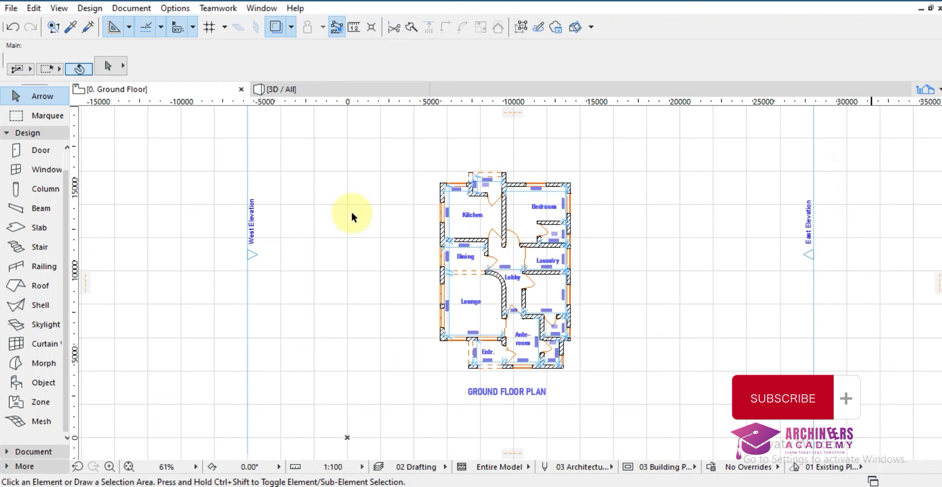
pyautogui.scroll(1, 491, 254)
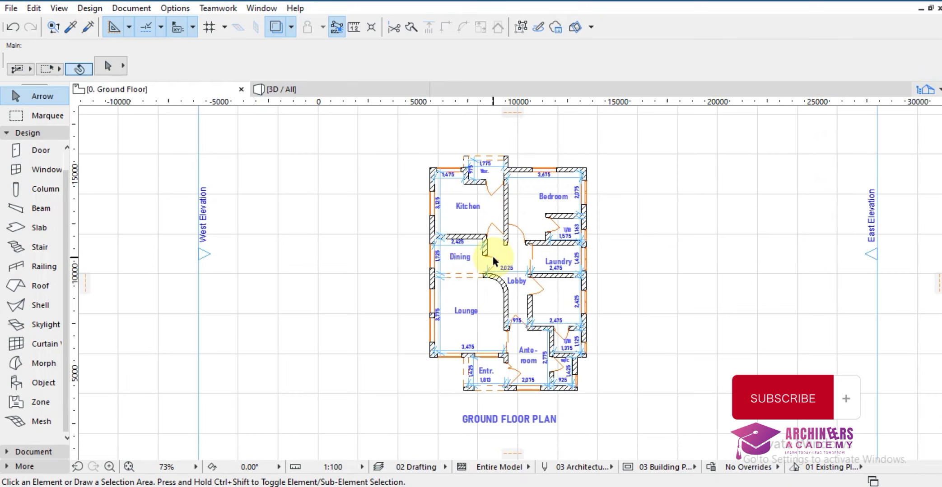
pyautogui.click(933, 90)
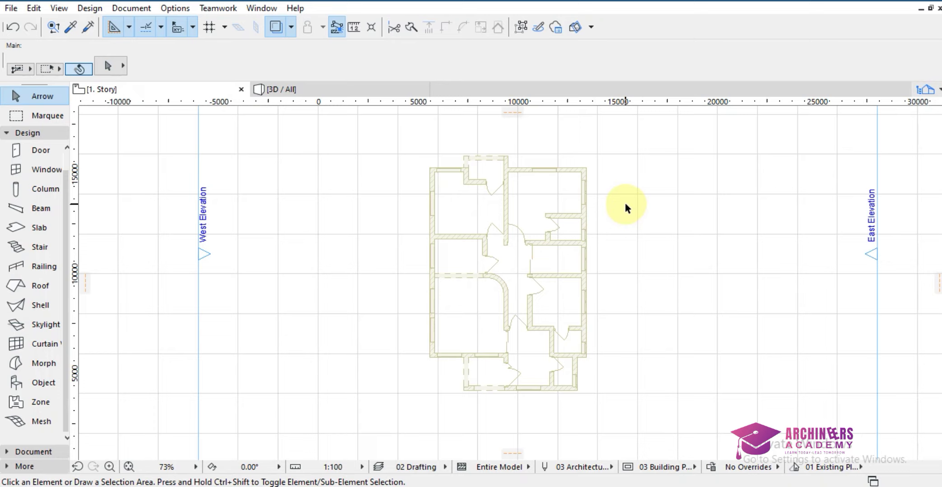
# Step: Set the Slab tool's default thickness to 100, keeping 1. Story as home story and the Paint-01 surfaces
pyautogui.click(17, 228)
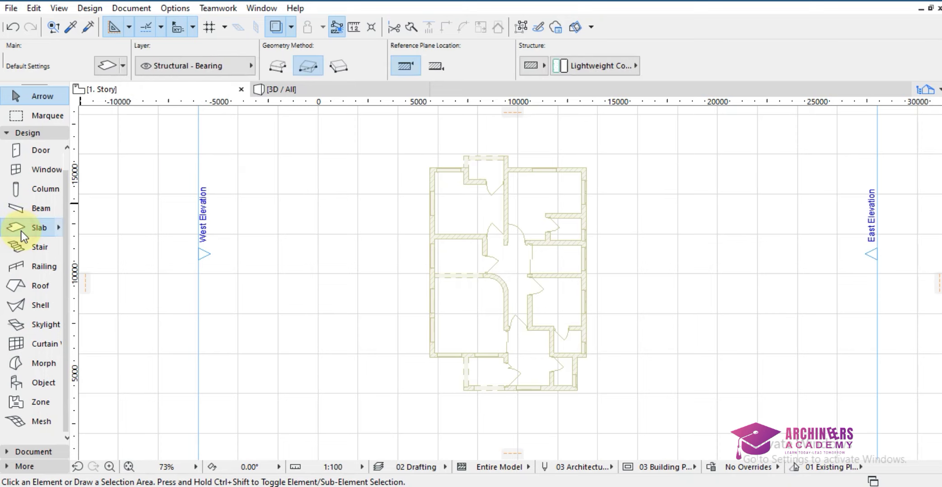
pyautogui.click(108, 66)
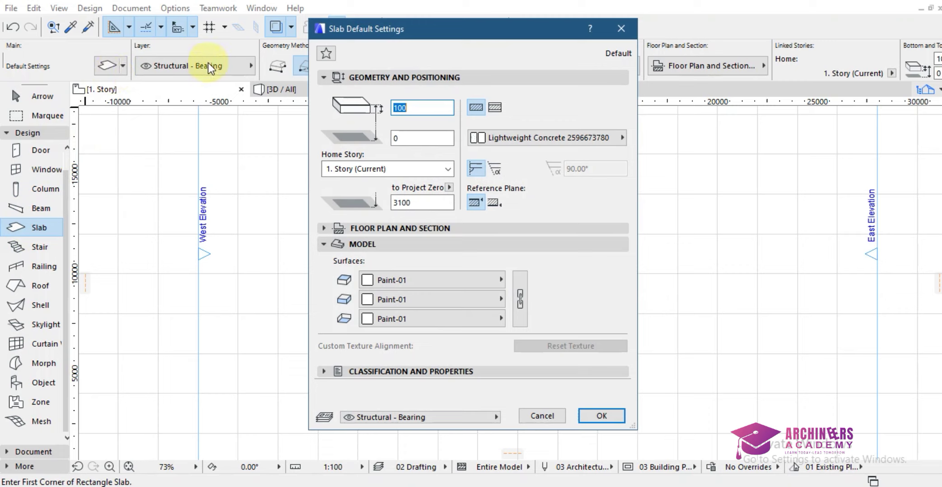
pyautogui.write('100')
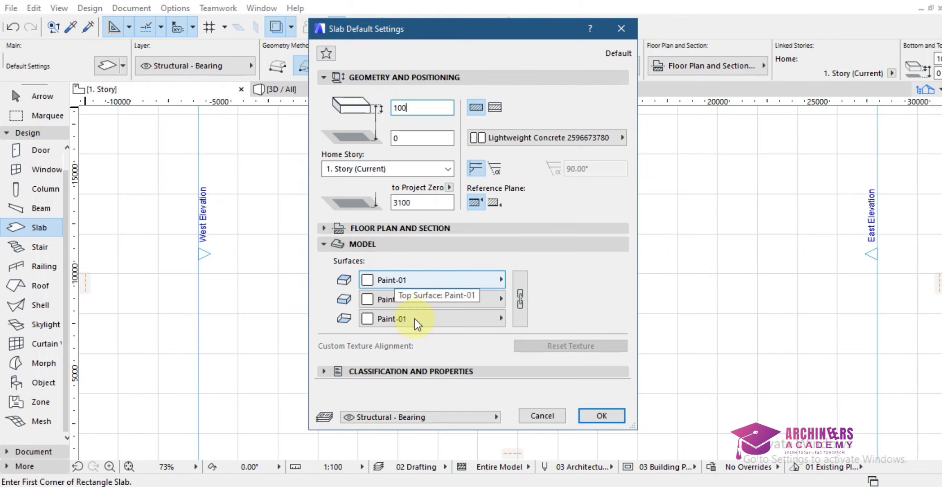
pyautogui.click(602, 417)
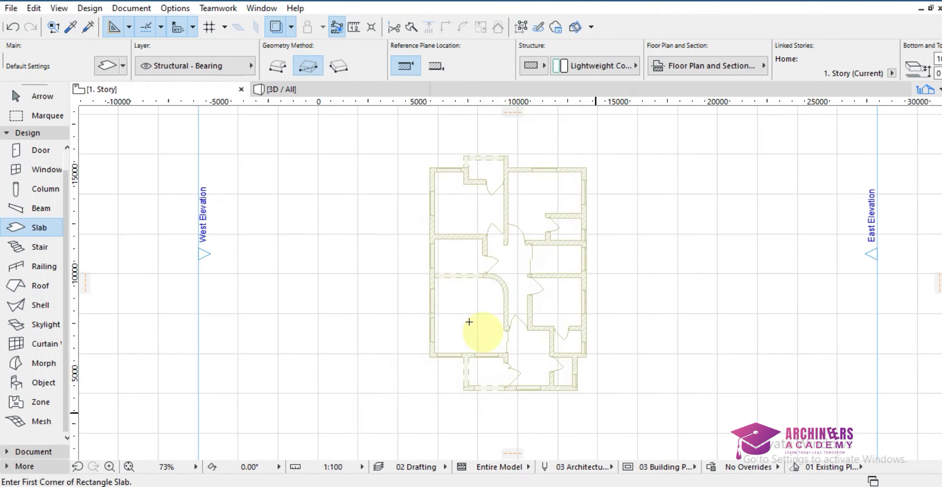
# Step: Start a polygonal slab at the kitchen's upper-left outer corner and trace it around the veranda projection
pyautogui.scroll(4, 422, 153)
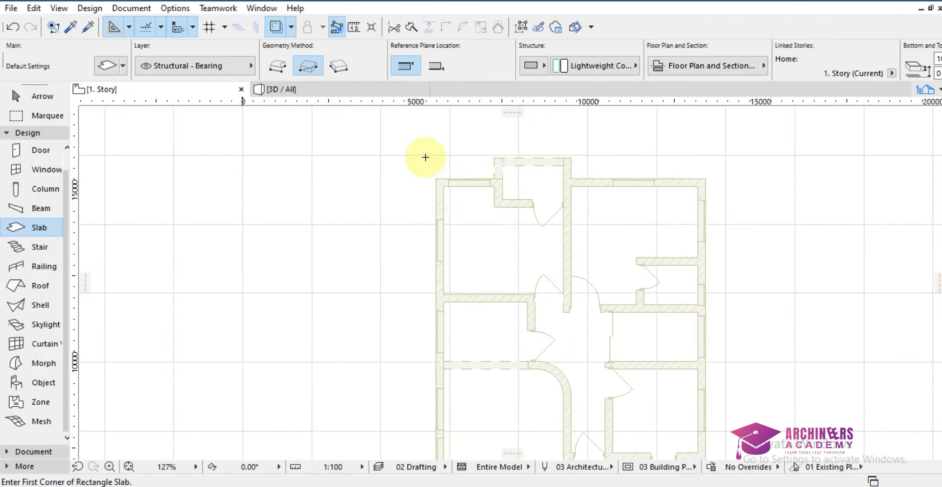
pyautogui.click(282, 65)
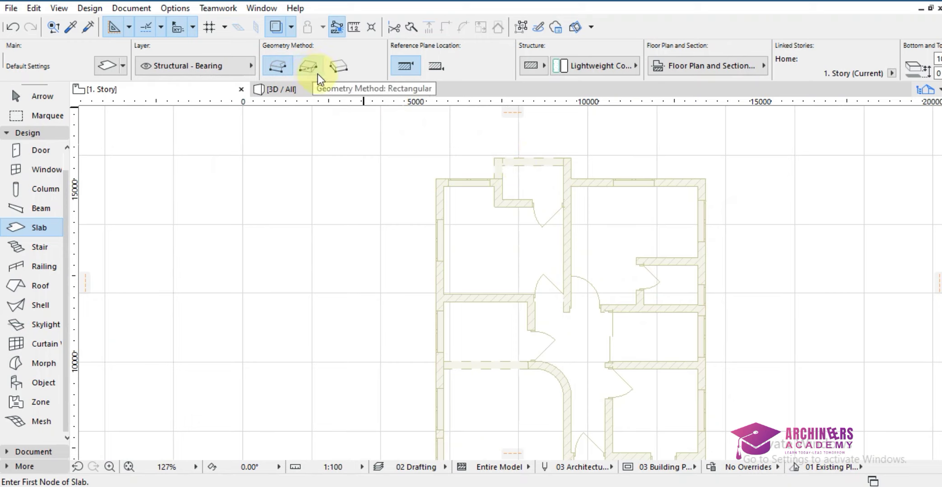
pyautogui.scroll(4, 438, 180)
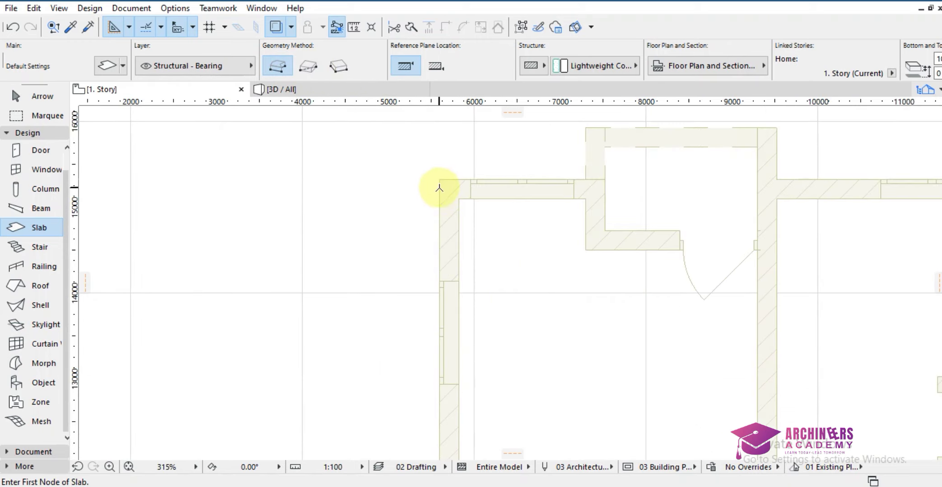
pyautogui.click(439, 180)
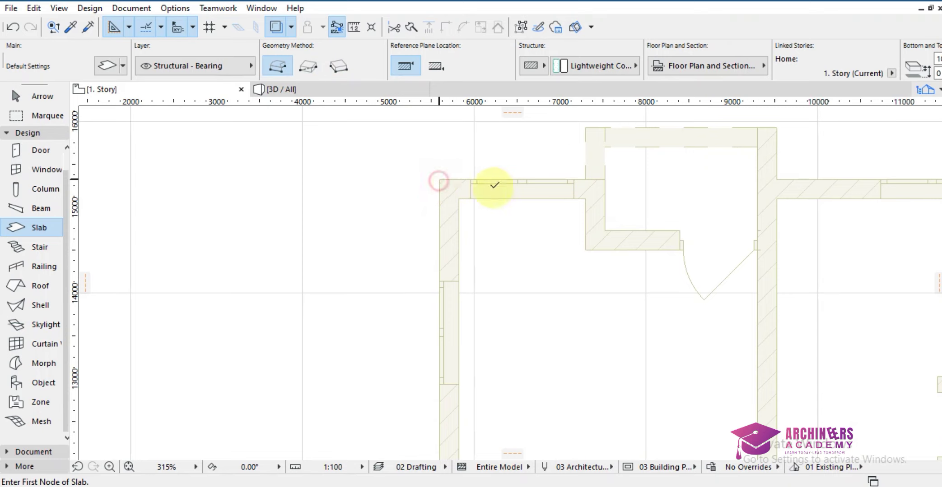
pyautogui.click(585, 180)
pyautogui.click(585, 127)
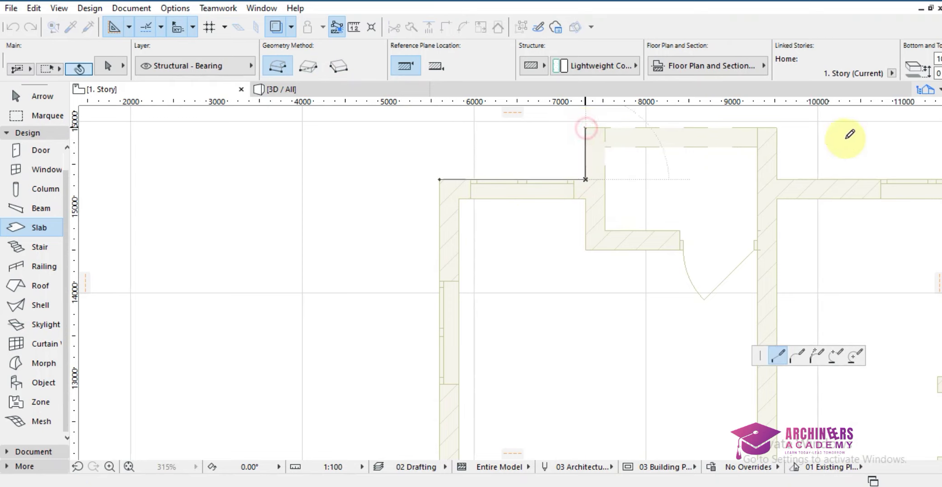
pyautogui.click(776, 128)
pyautogui.doubleClick(777, 179)
# Step: Continue the slab outline along the bedroom's upper outer wall and down the east wall to its lower corner
pyautogui.click(493, 196)
pyautogui.scroll(-4, 496, 194)
pyautogui.scroll(3, 740, 178)
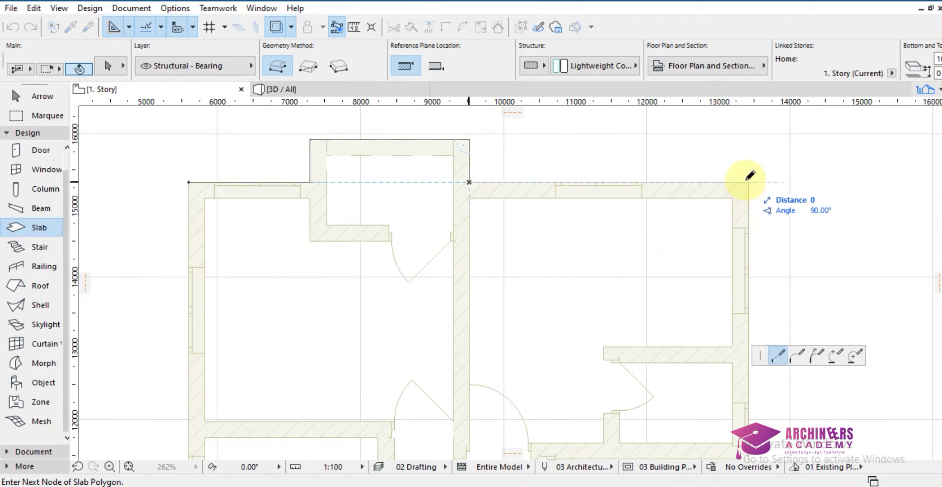
pyautogui.click(749, 182)
pyautogui.scroll(-3, 748, 145)
pyautogui.scroll(-3, 750, 289)
pyautogui.scroll(5, 751, 322)
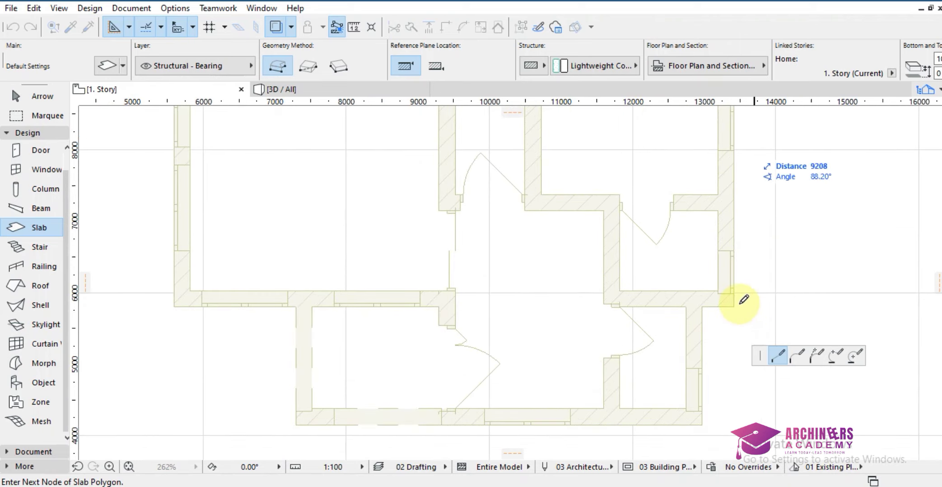
pyautogui.click(736, 305)
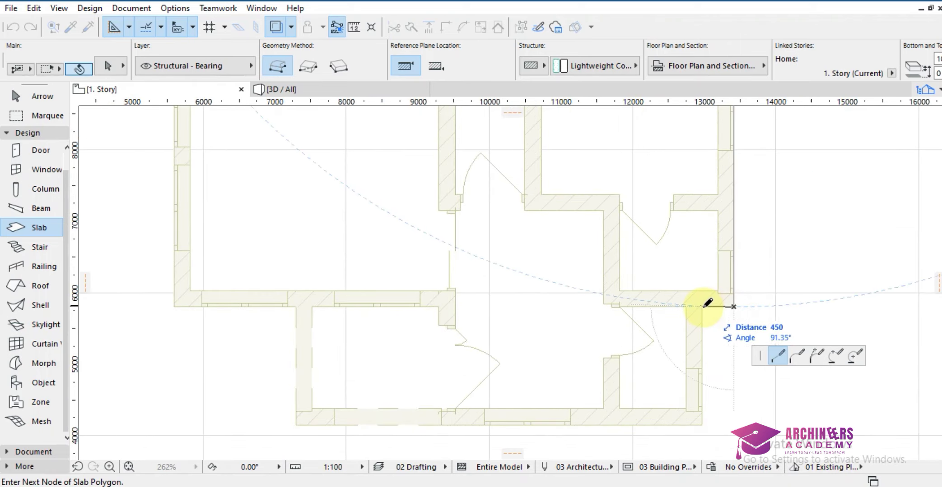
# Step: Step the slab outline inward 450 at the lower east corner and follow the wall down to the plan's bottom-right corner
pyautogui.scroll(3, 704, 307)
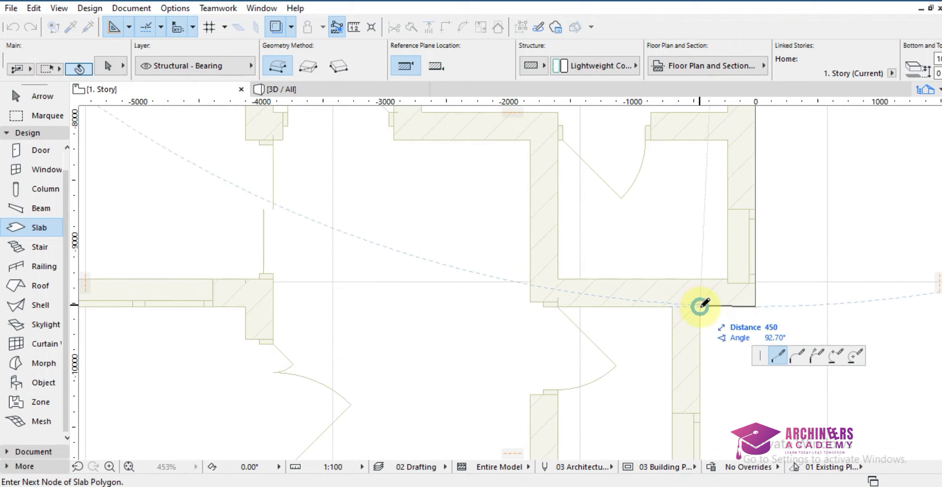
pyautogui.click(701, 307)
pyautogui.click(699, 307)
pyautogui.scroll(-4, 700, 253)
pyautogui.scroll(5, 693, 357)
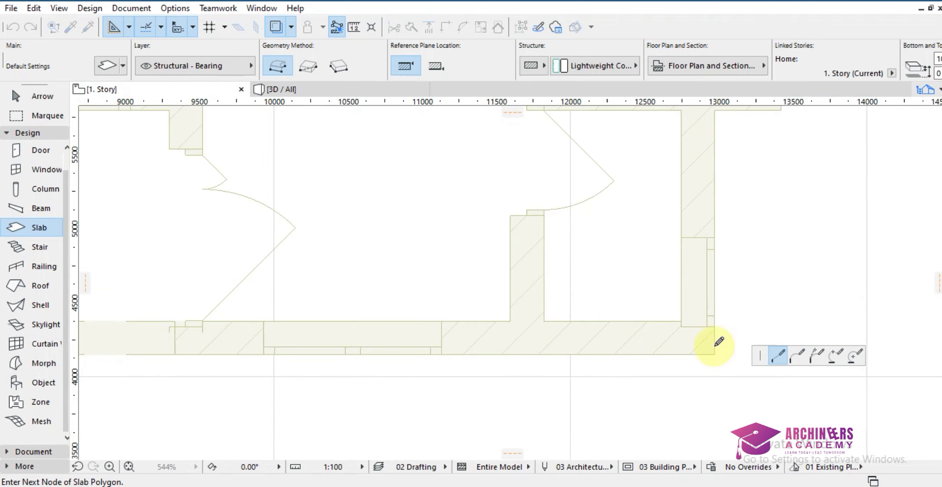
pyautogui.click(717, 352)
# Step: Continue the slab outline along the bottom outer wall to the entrance's lower-left corner
pyautogui.scroll(-3, 722, 343)
pyautogui.scroll(-1, 724, 334)
pyautogui.scroll(4, 380, 339)
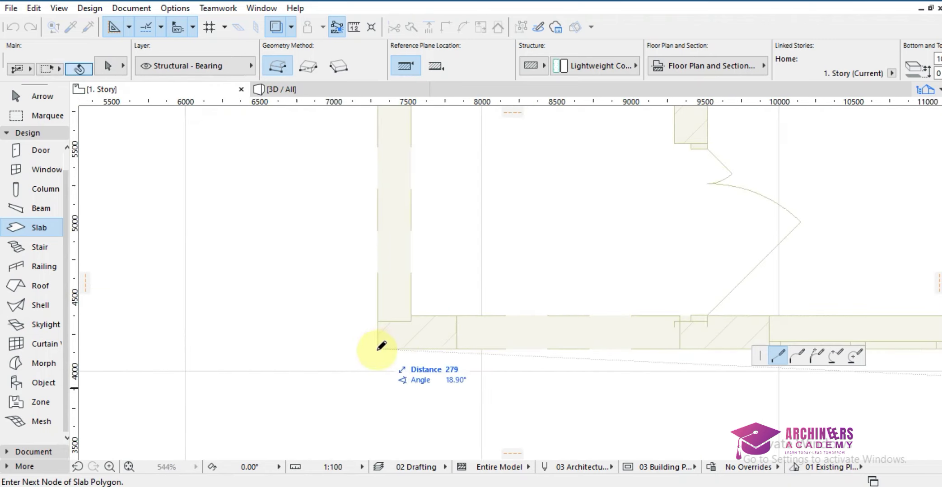
pyautogui.click(380, 346)
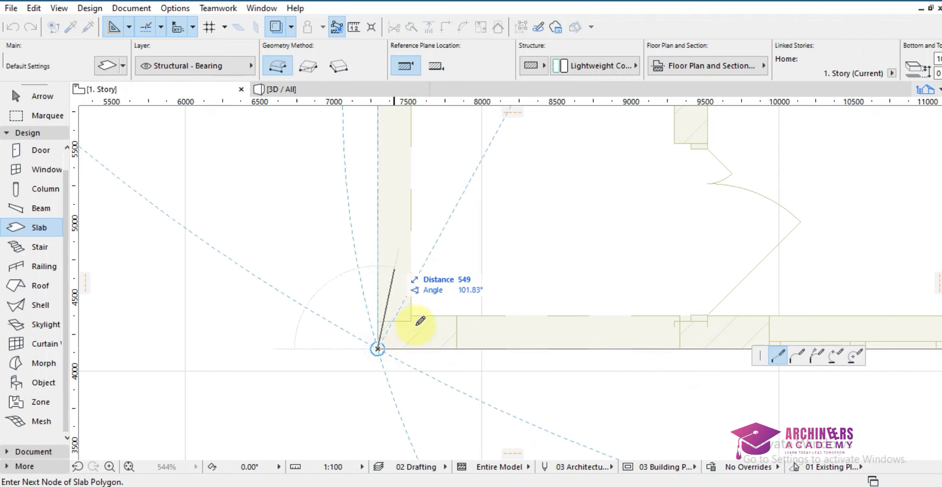
# Step: Continue the slab outline 1650 up the entrance's west wall, then across to the building's lower-left outer corner
pyautogui.scroll(-4, 412, 280)
pyautogui.scroll(4, 402, 230)
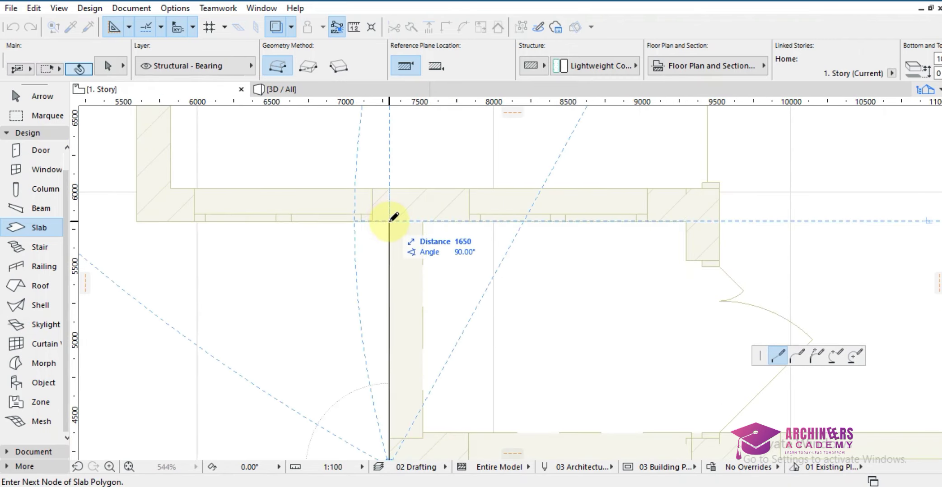
pyautogui.click(389, 221)
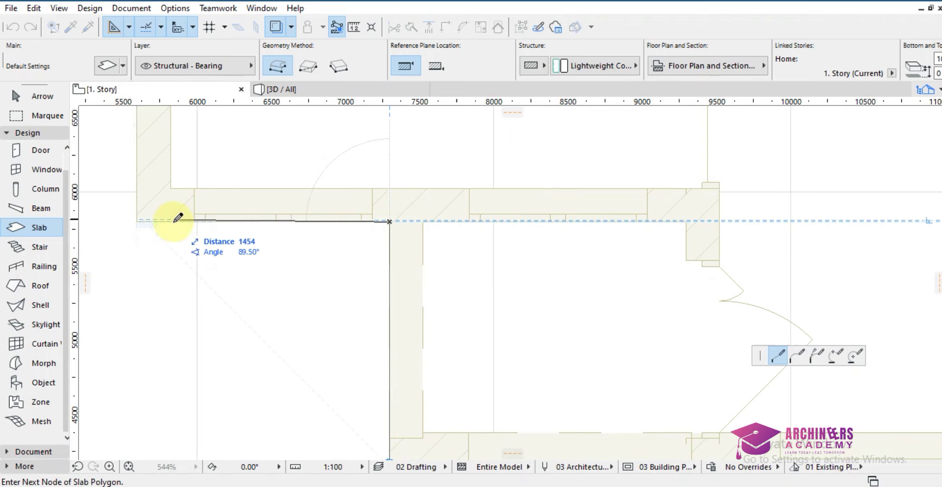
pyautogui.press('BackSpace')
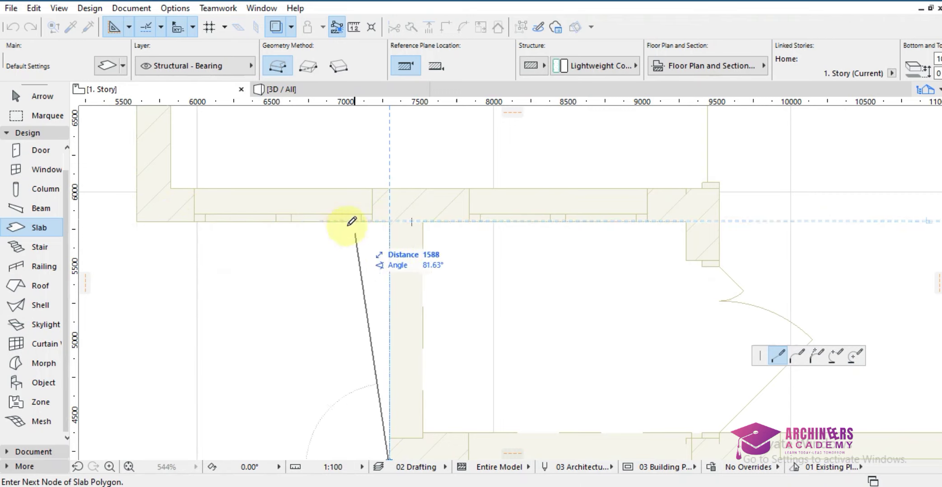
pyautogui.scroll(3, 389, 221)
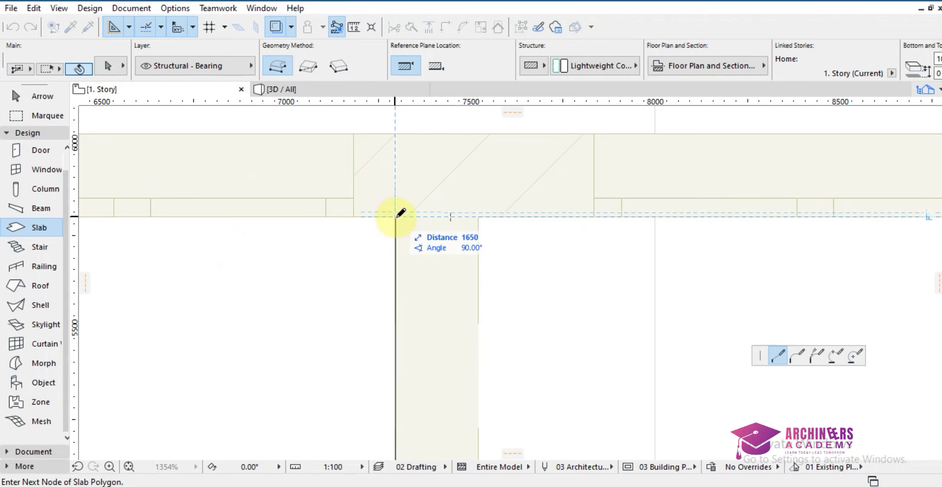
pyautogui.scroll(-2, 540, 215)
pyautogui.scroll(3, 212, 217)
pyautogui.click(205, 220)
# Step: Run the slab outline up the west outer wall and close the polygon at the kitchen's upper-left outer corner
pyautogui.scroll(-5, 408, 340)
pyautogui.scroll(-6, 409, 333)
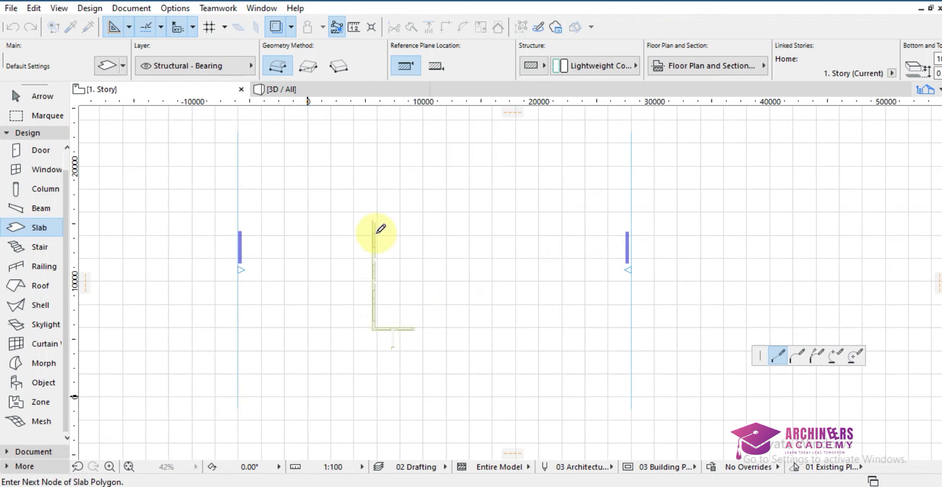
pyautogui.scroll(2, 368, 206)
pyautogui.scroll(5, 368, 205)
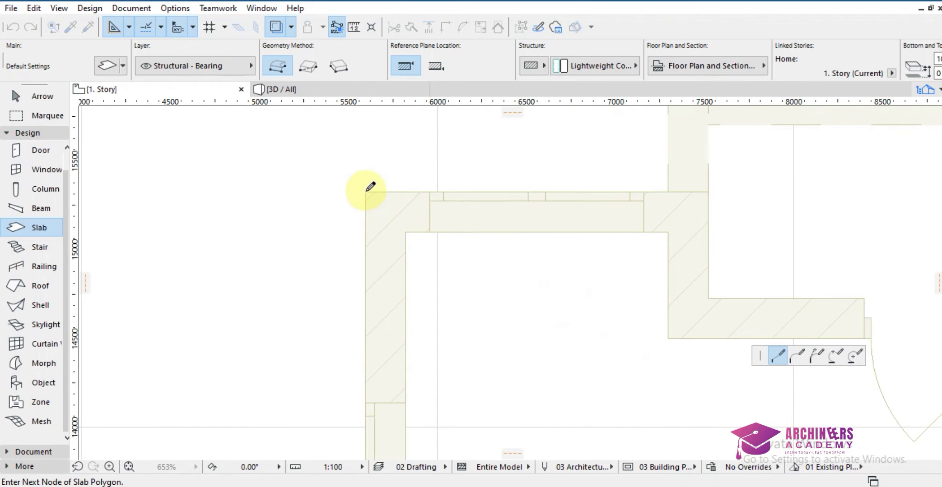
pyautogui.click(365, 192)
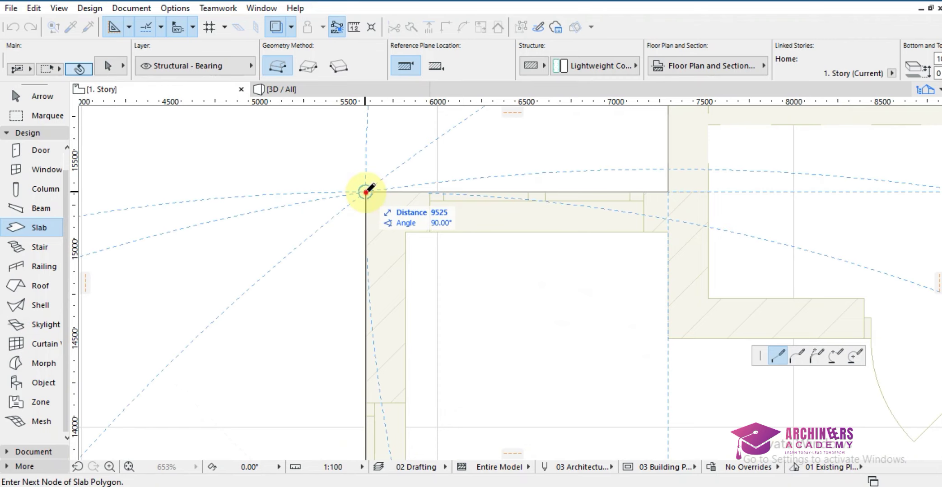
pyautogui.click(365, 192)
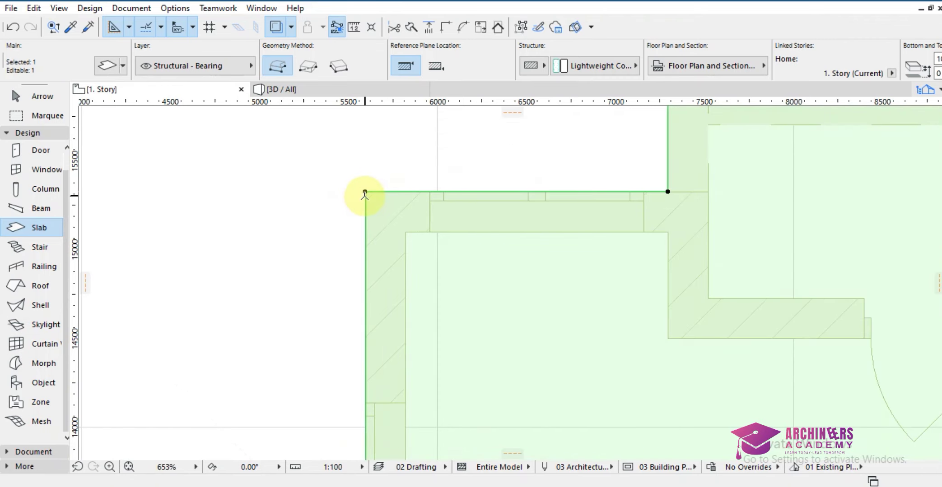
# Step: Offset all edges of the new slab outward by 300
pyautogui.scroll(-3, 365, 194)
pyautogui.click(383, 201)
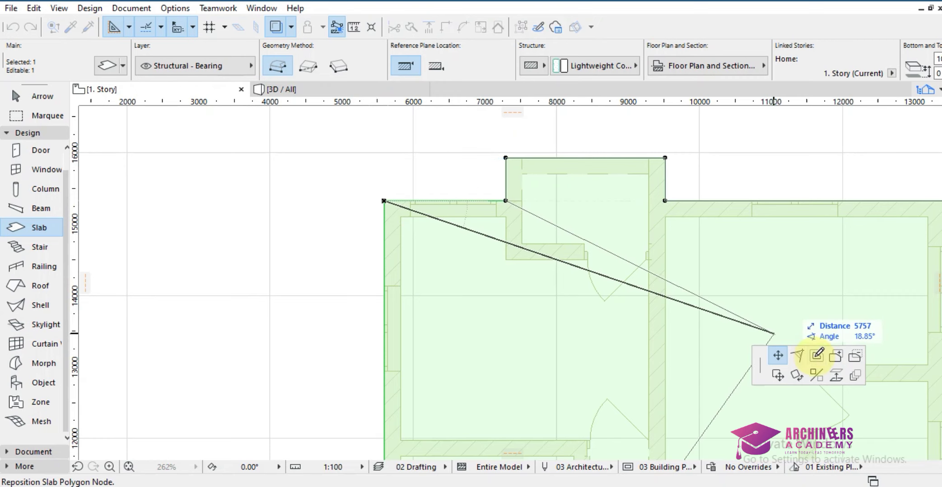
pyautogui.click(816, 358)
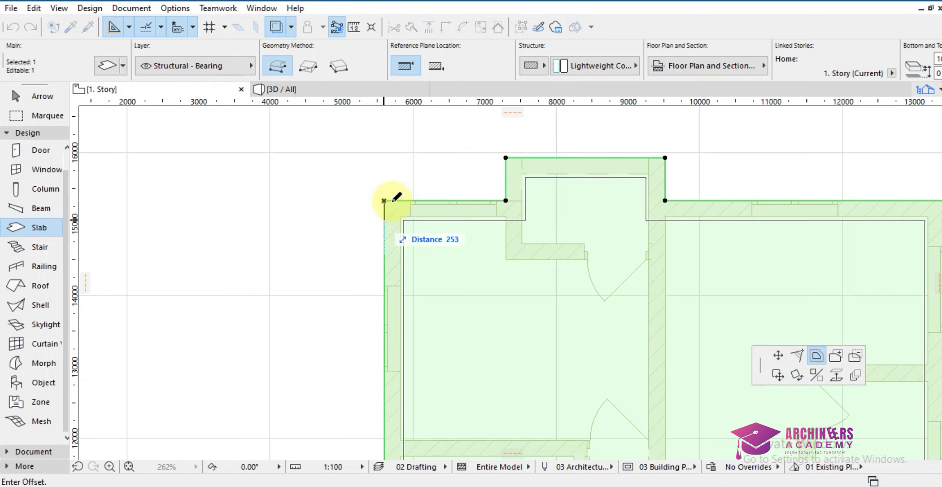
pyautogui.write('300')
pyautogui.press('Return')
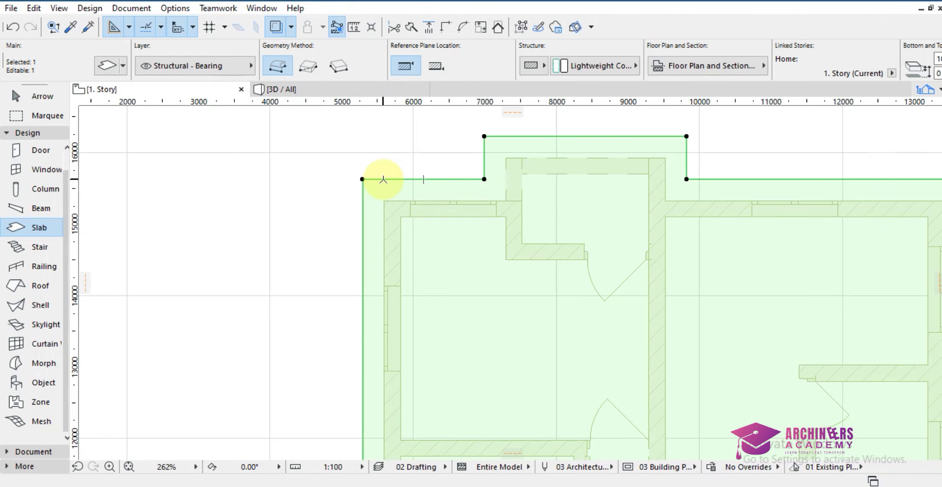
# Step: Select the south elevation marker below the plan and open its South Elevation view
pyautogui.scroll(-5, 381, 186)
pyautogui.scroll(-5, 543, 207)
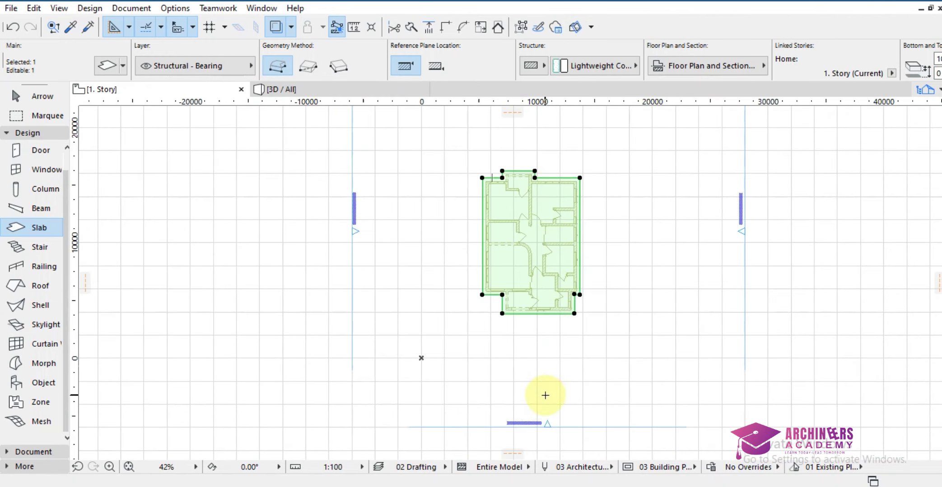
pyautogui.press('Escape')
pyautogui.keyDown('shift'); pyautogui.moveTo(530, 440); pyautogui.dragTo(561, 374); pyautogui.keyUp('shift')
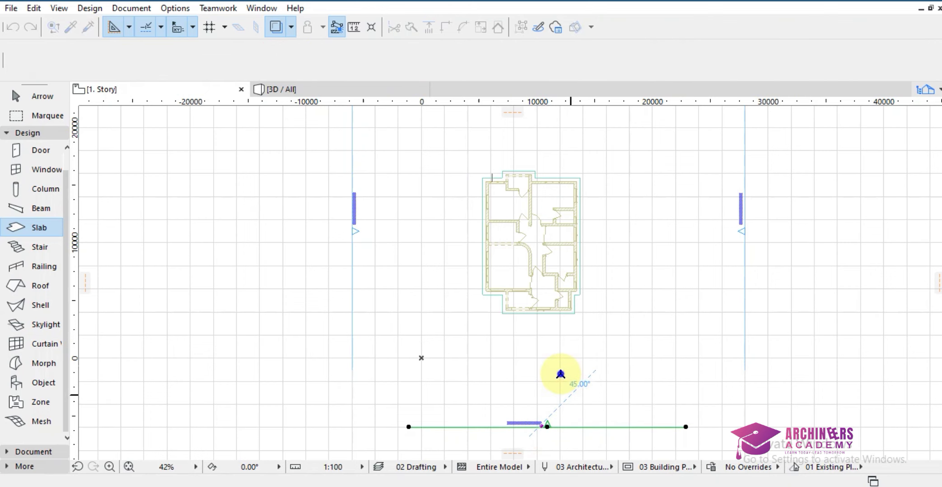
pyautogui.rightClick(611, 244)
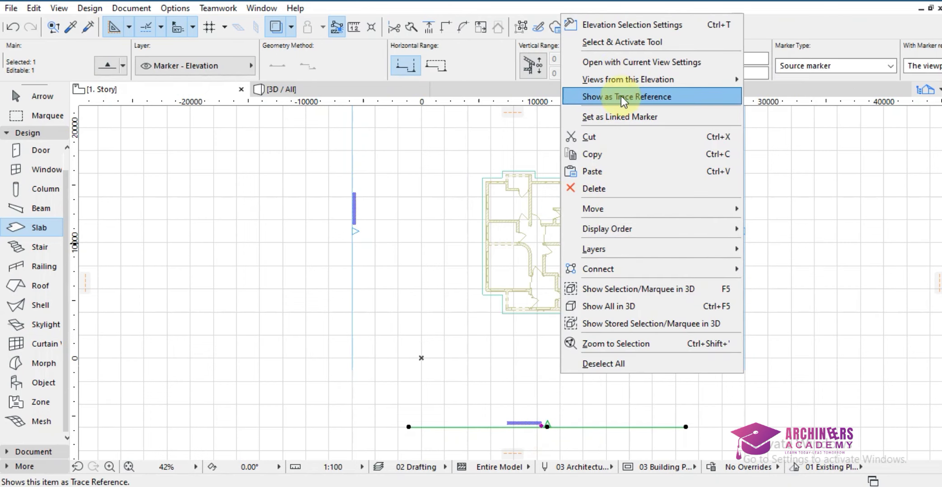
pyautogui.moveTo(629, 87)
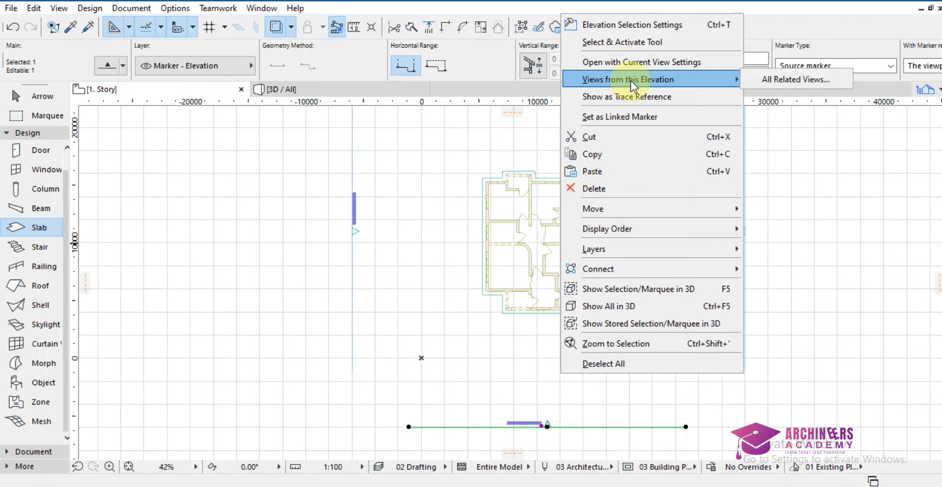
pyautogui.click(755, 80)
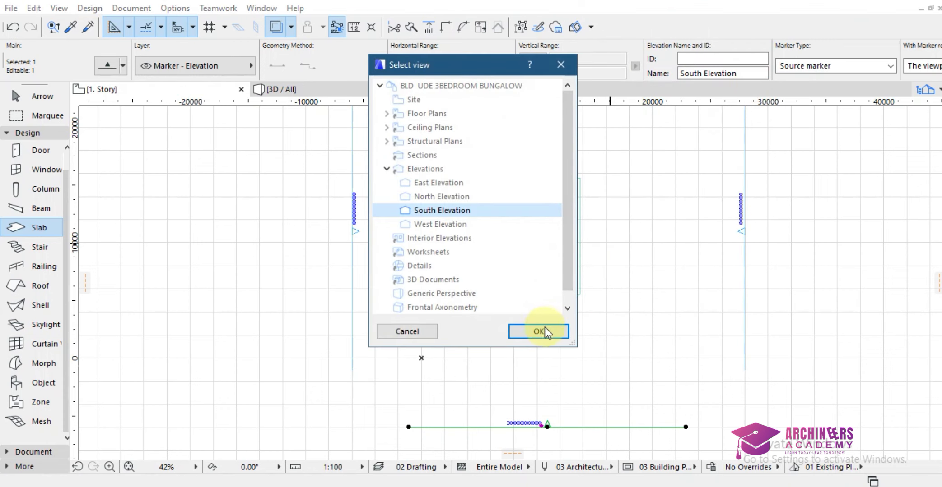
pyautogui.click(540, 331)
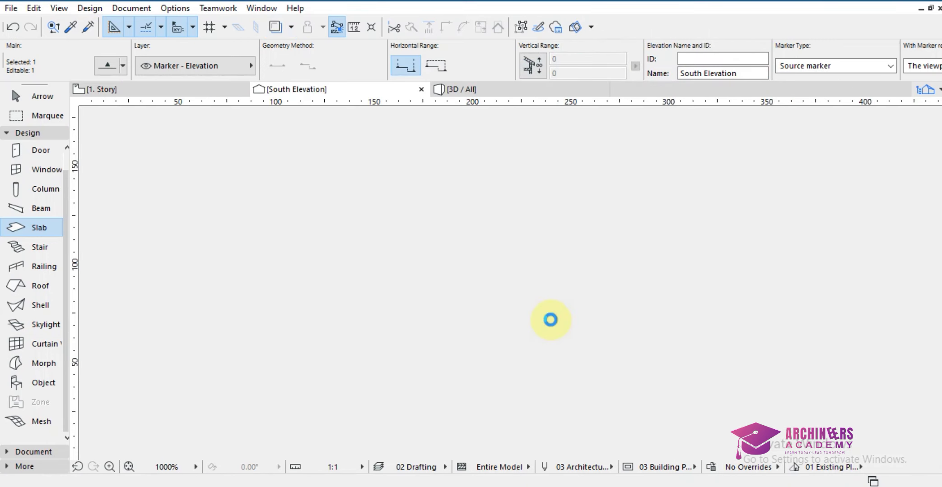
# Step: Examine the slab's overhang above the wall's top-left corner in the elevation, and return to the first story plan
pyautogui.click(444, 287)
pyautogui.scroll(5, 478, 289)
pyautogui.keyDown('shift'); pyautogui.click(496, 290); pyautogui.keyUp('shift')
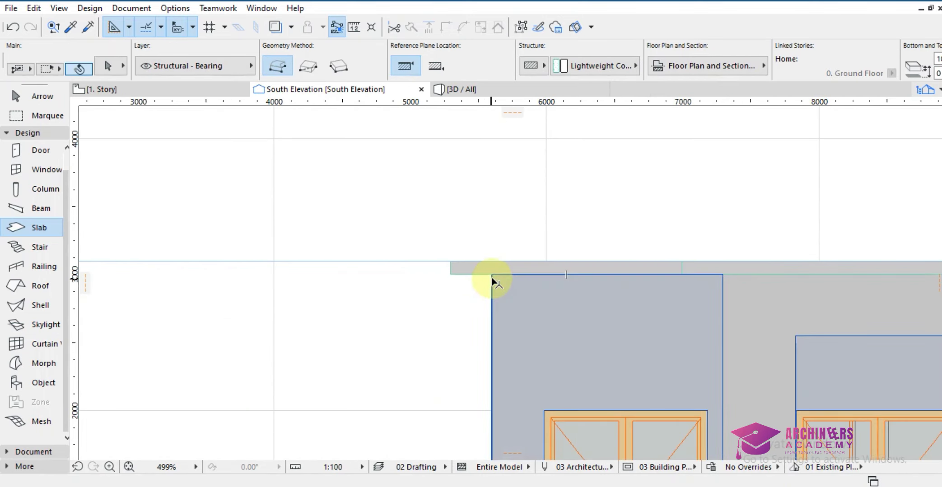
pyautogui.keyDown('shift'); pyautogui.click(487, 279); pyautogui.keyUp('shift')
pyautogui.press('Escape')
pyautogui.click(178, 93)
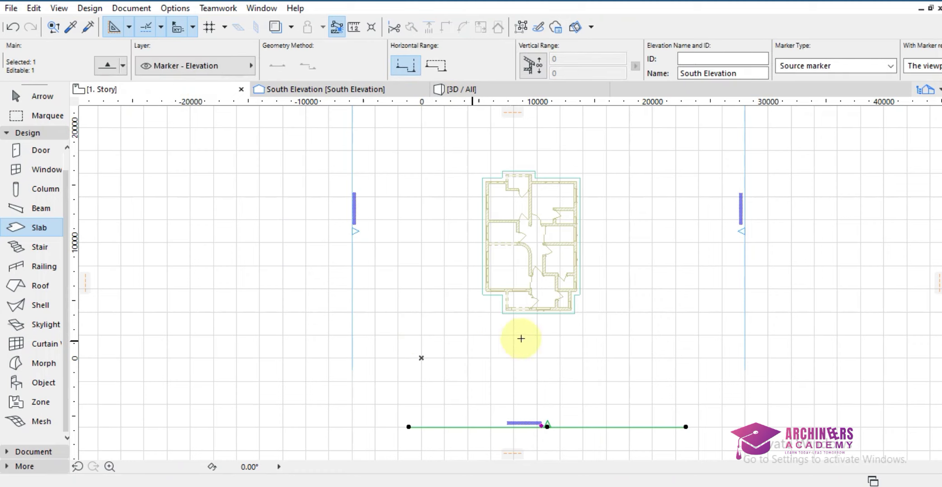
# Step: Duplicate the slab in place from its upper-left corner and offset the copy's edges outward by 100
pyautogui.press('Escape')
pyautogui.scroll(4, 483, 167)
pyautogui.scroll(-3, 479, 173)
pyautogui.scroll(3, 534, 184)
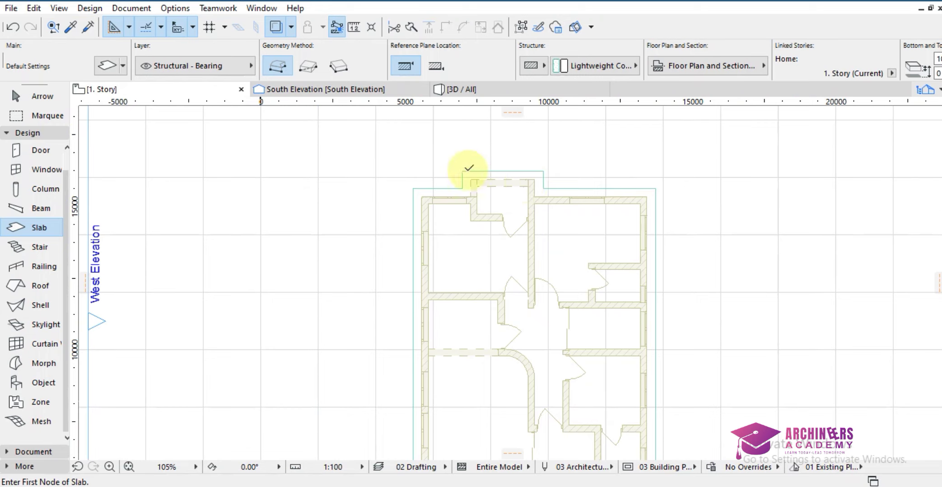
pyautogui.click(413, 188)
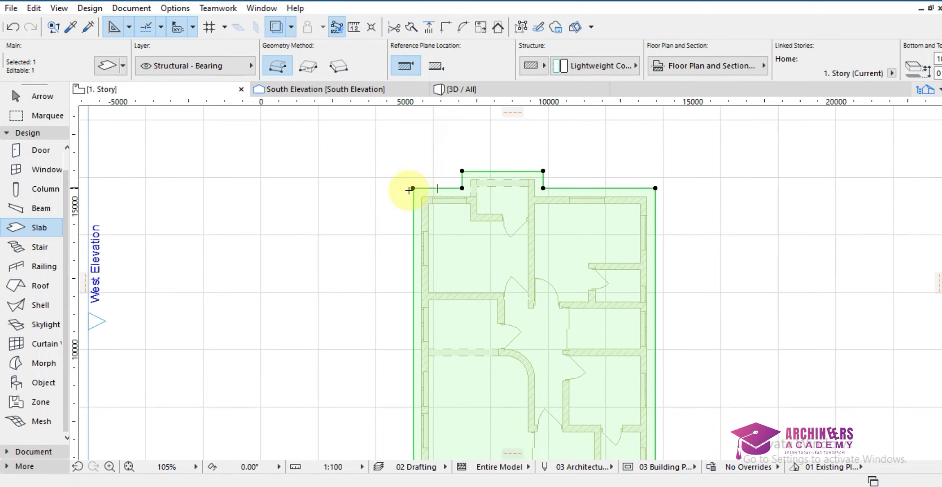
pyautogui.scroll(4, 408, 187)
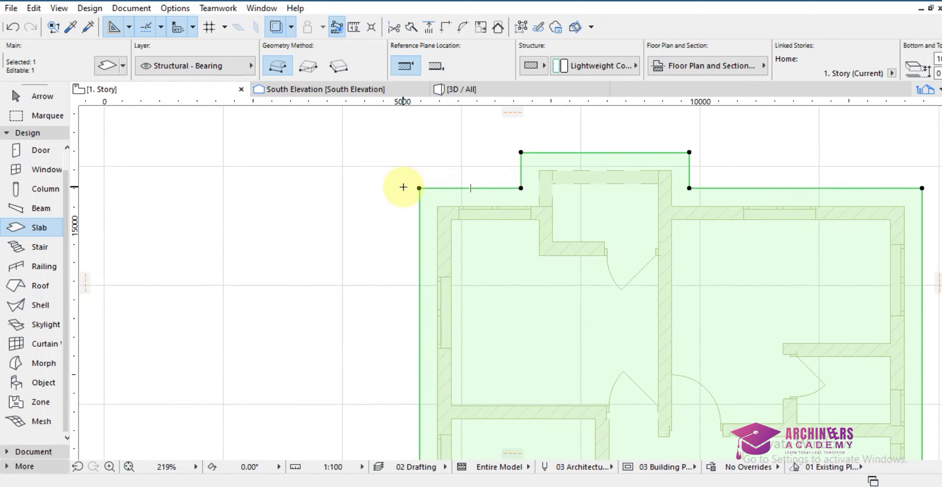
pyautogui.hotkey('ctrl', 'shift', 'd')
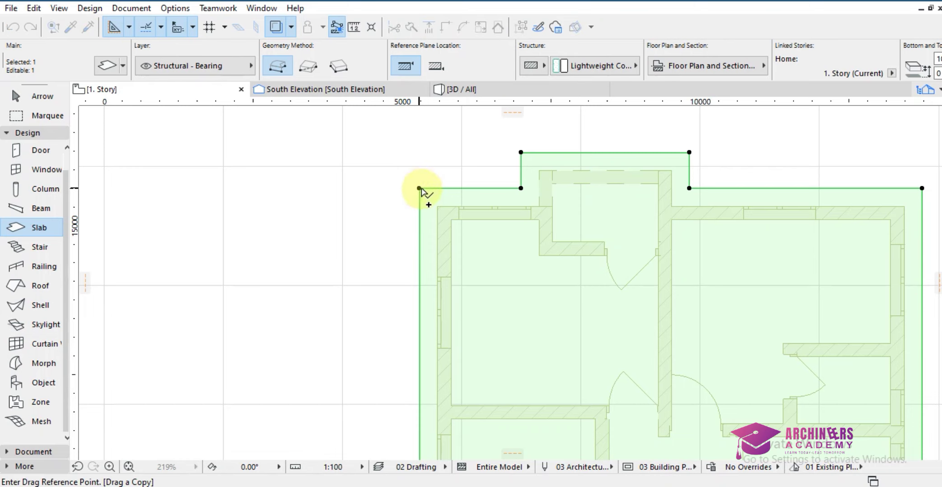
pyautogui.click(419, 189)
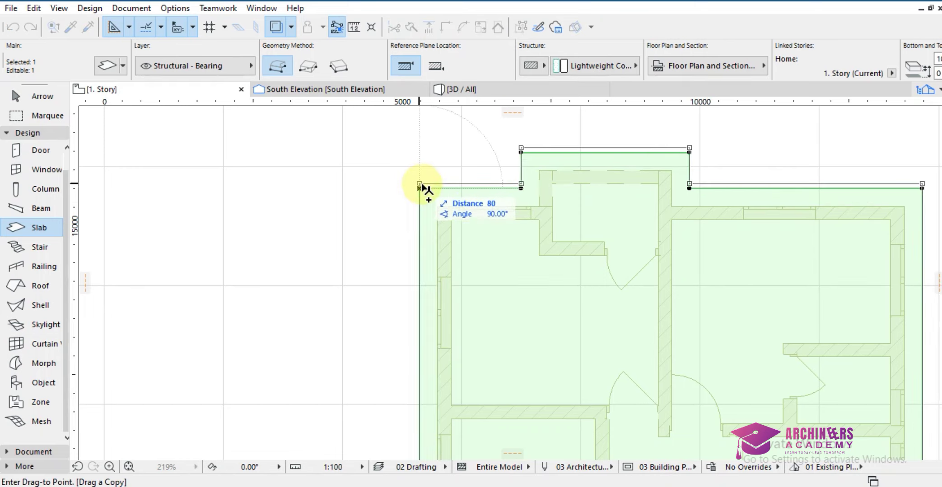
pyautogui.click(419, 189)
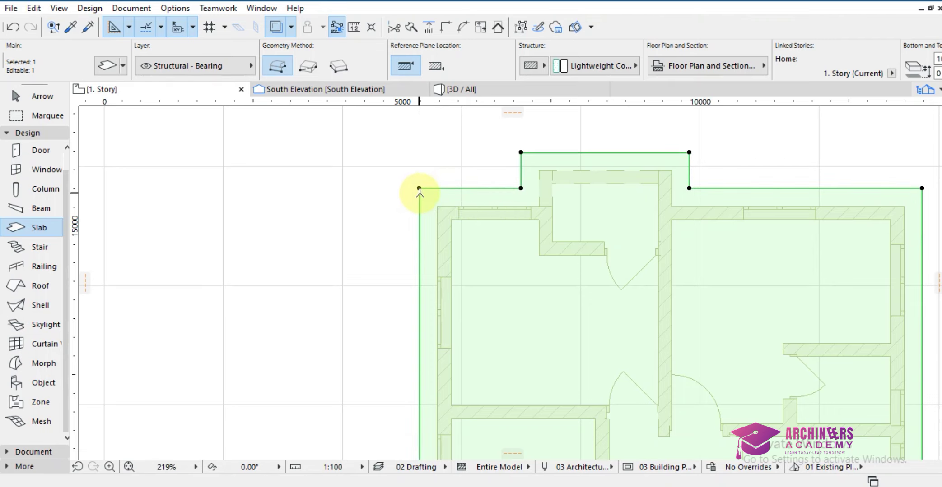
pyautogui.click(419, 187)
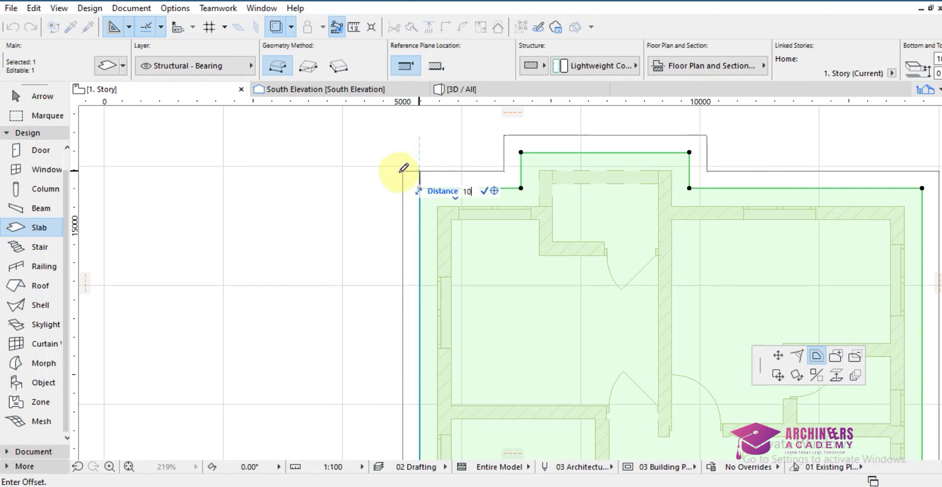
pyautogui.click(423, 183)
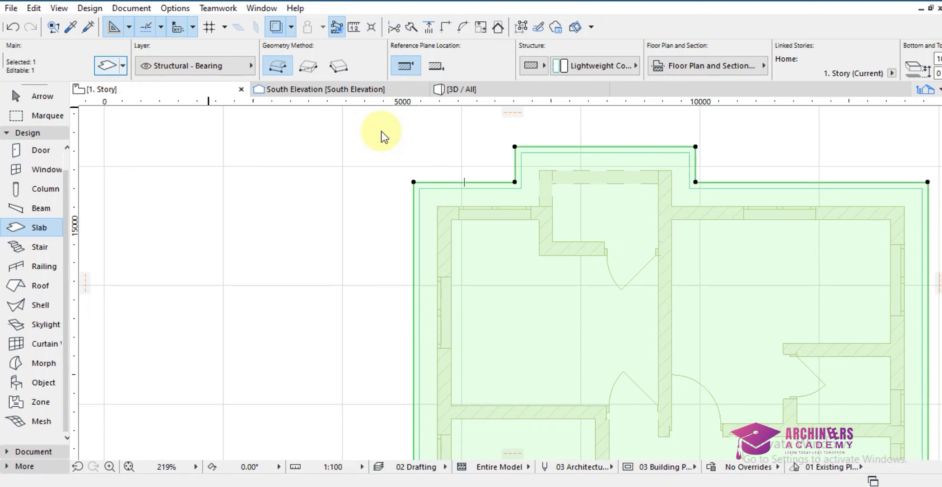
# Step: Set the slab copy's elevation relative to its home story to 100
pyautogui.hotkey('ctrl', 't')
pyautogui.click(397, 138)
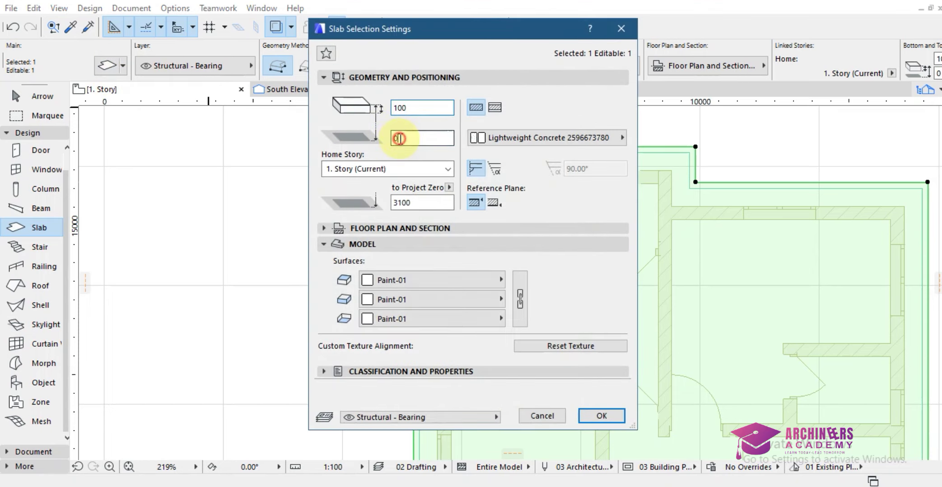
pyautogui.doubleClick(397, 138)
pyautogui.write('100')
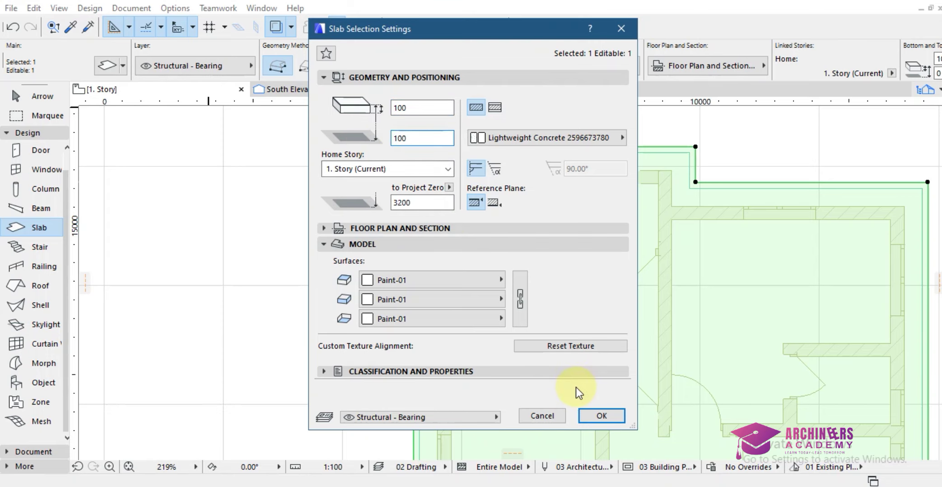
pyautogui.click(602, 416)
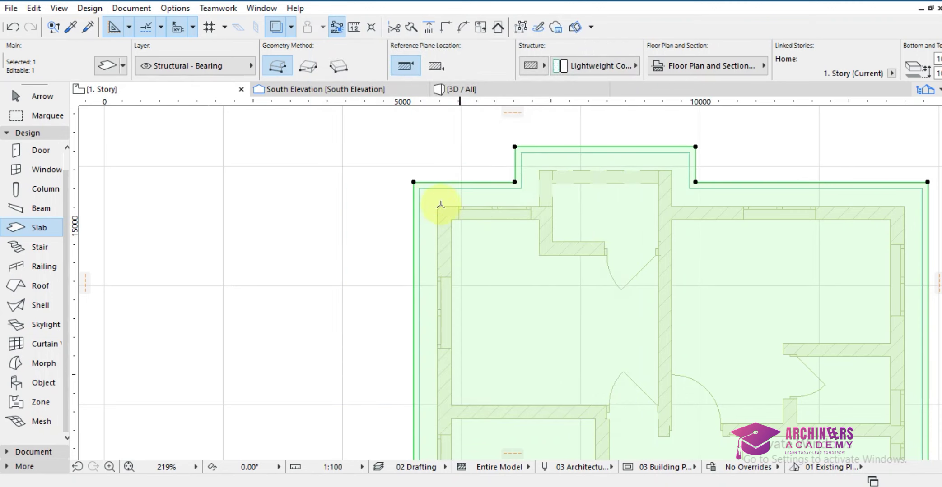
# Step: Make another in-place copy of the raised slab and offset all its edges outward by 100
pyautogui.scroll(2, 418, 184)
pyautogui.hotkey('ctrl', 'shift', 'd')
pyautogui.click(411, 182)
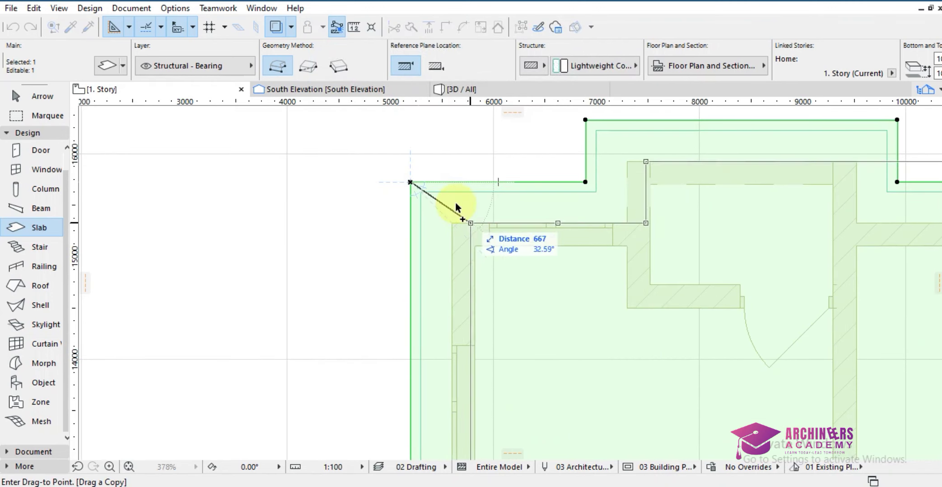
pyautogui.click(410, 182)
pyautogui.click(410, 182)
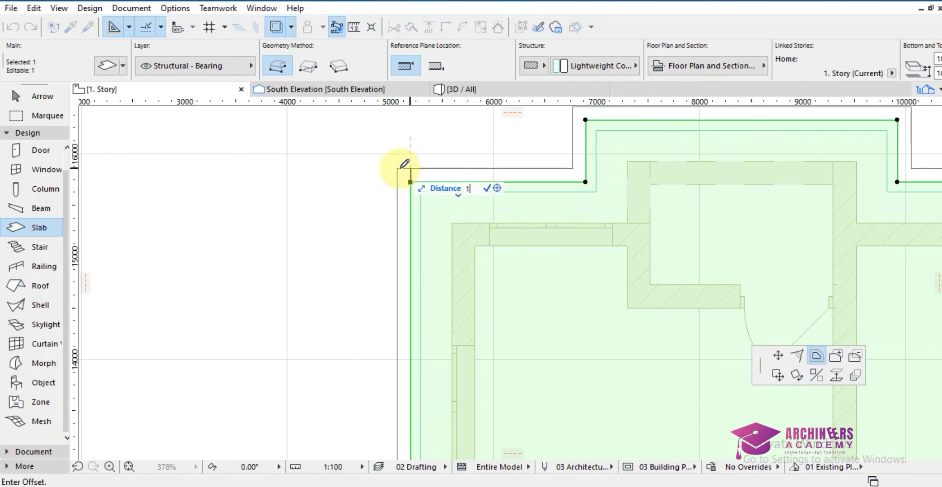
pyautogui.click(404, 165)
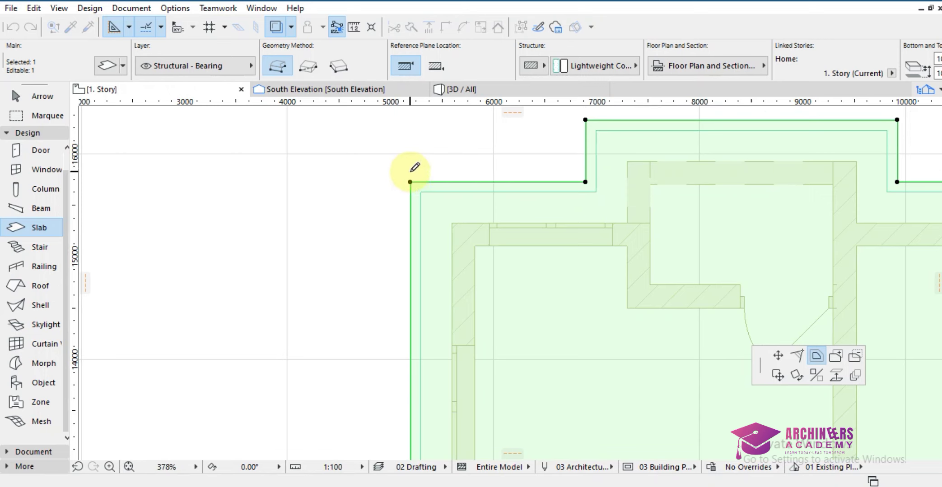
# Step: Set the outermost slab copy's elevation relative to its home story to 200
pyautogui.click(111, 66)
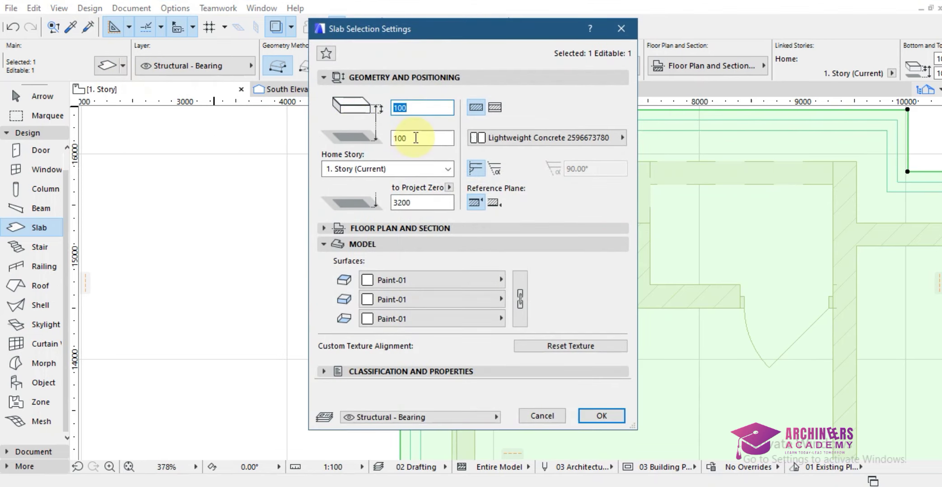
pyautogui.doubleClick(414, 138)
pyautogui.write('200')
pyautogui.click(589, 416)
pyautogui.scroll(-10, 400, 208)
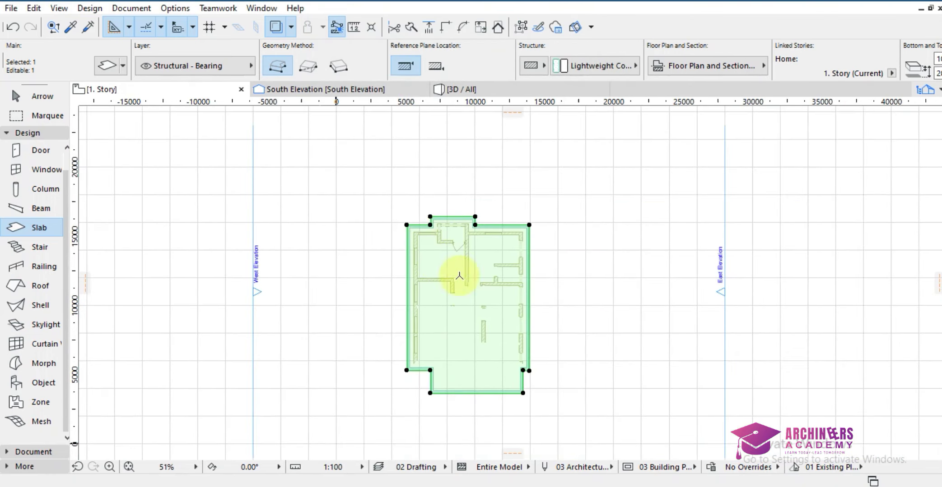
# Step: Deselect the slab and examine the stepped slab edge of the whole building in 3D
pyautogui.press('Escape')
pyautogui.rightClick(477, 419)
pyautogui.click(523, 373)
pyautogui.keyDown('shift'); pyautogui.moveTo(767, 262); pyautogui.dragTo(790, 119, button='middle'); pyautogui.keyUp('shift')
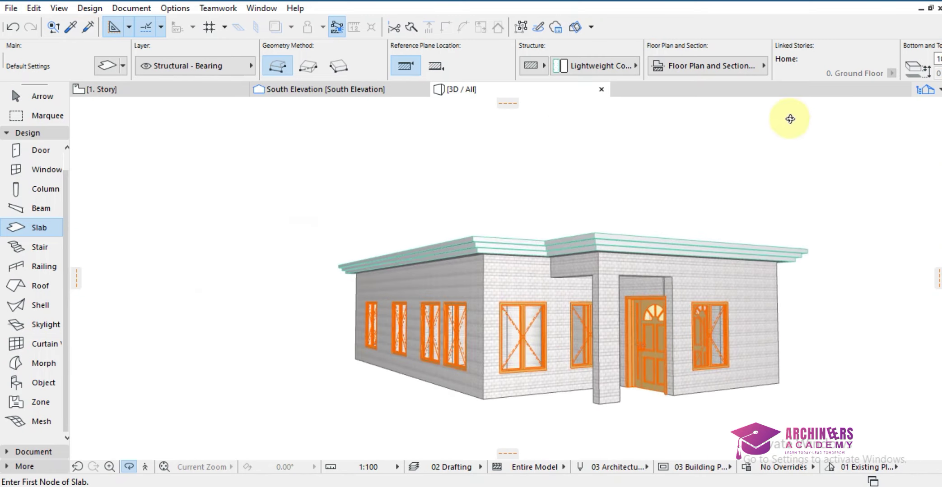
pyautogui.click(938, 93)
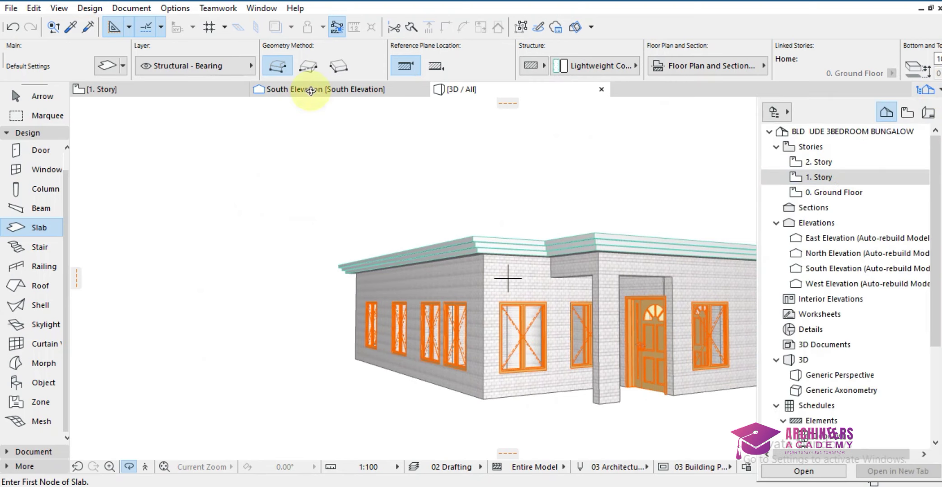
# Step: Delete the two outer slab copies on the 1. Story floor plan, keeping only the innermost slab
pyautogui.click(149, 89)
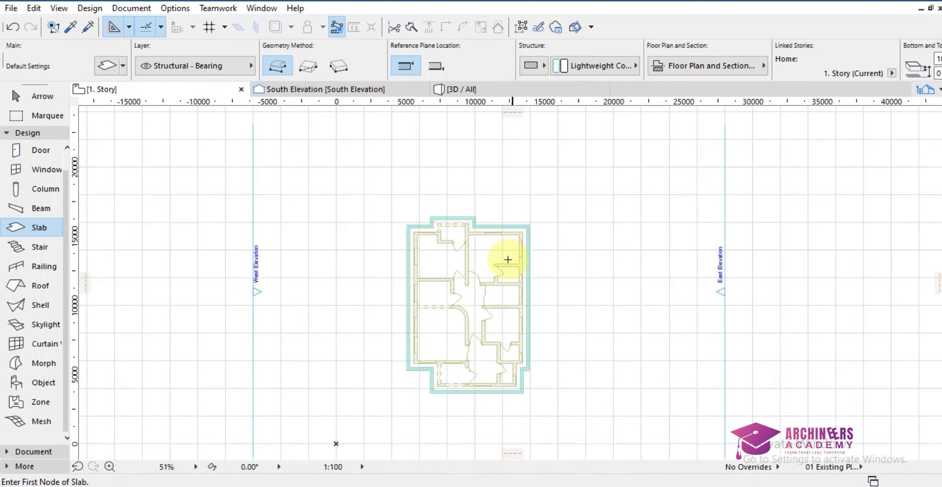
pyautogui.scroll(4, 510, 307)
pyautogui.scroll(-4, 542, 285)
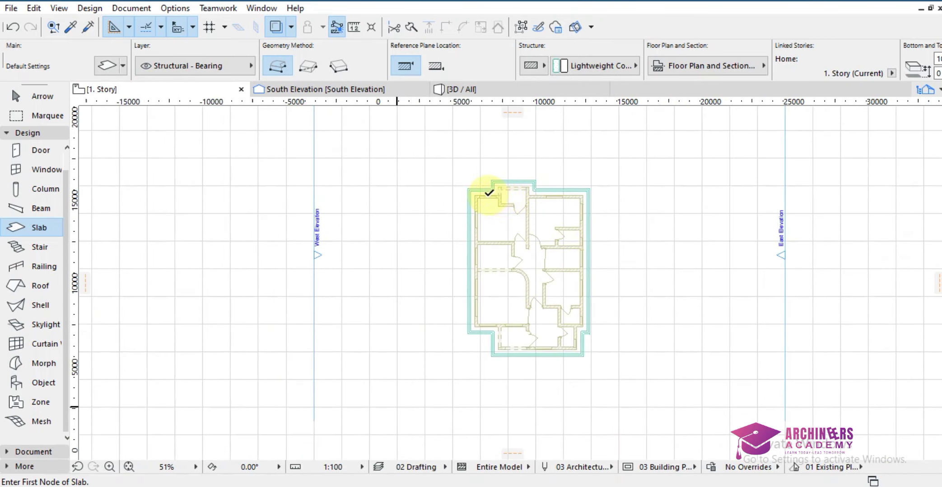
pyautogui.scroll(4, 477, 193)
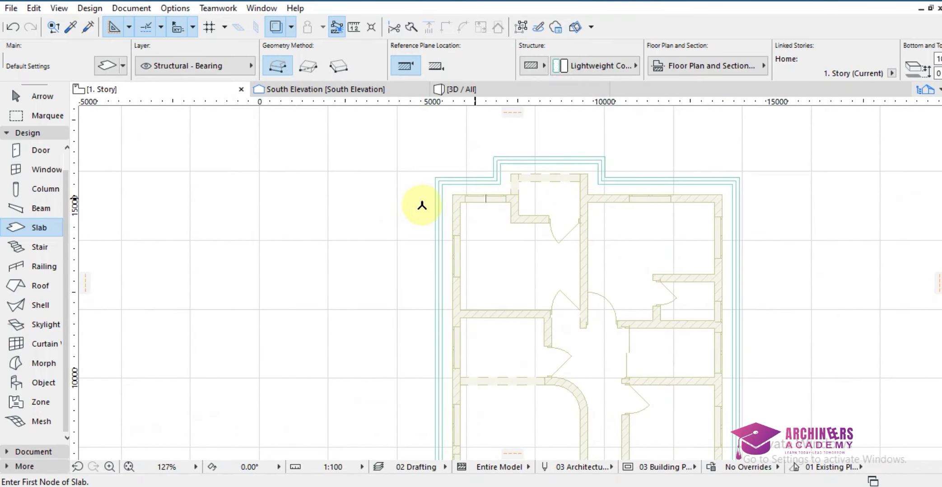
pyautogui.scroll(7, 428, 189)
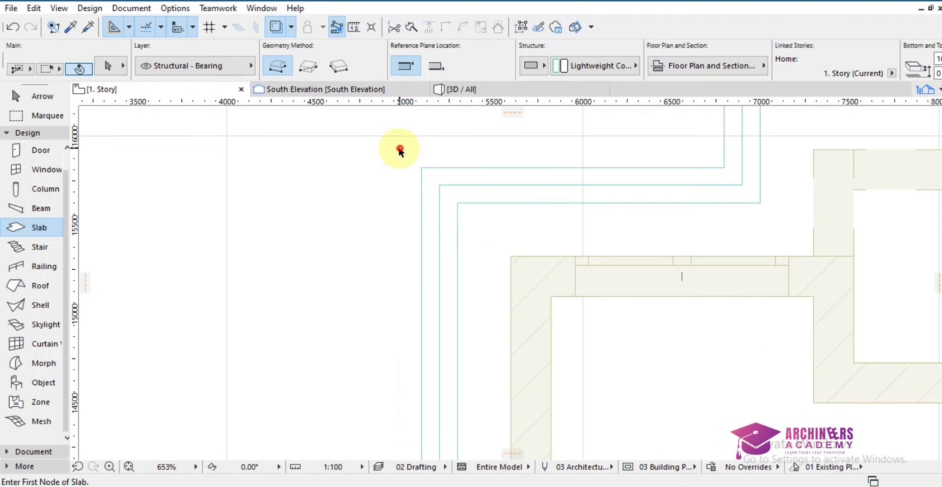
pyautogui.keyDown('shift'); pyautogui.moveTo(400, 149); pyautogui.dragTo(444, 200); pyautogui.keyUp('shift')
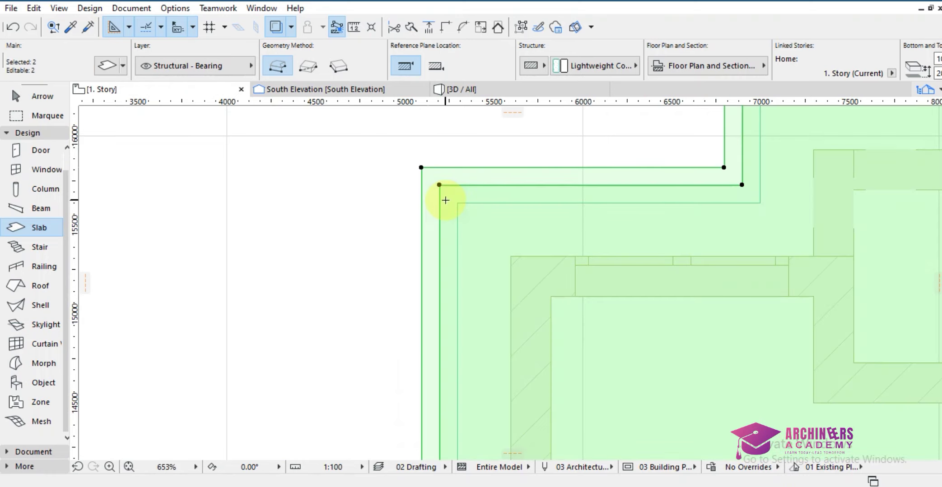
pyautogui.press('Delete')
# Step: Open the Object tool's default settings, search the library for "mold" and choose Molding Straight 21
pyautogui.scroll(-9, 444, 195)
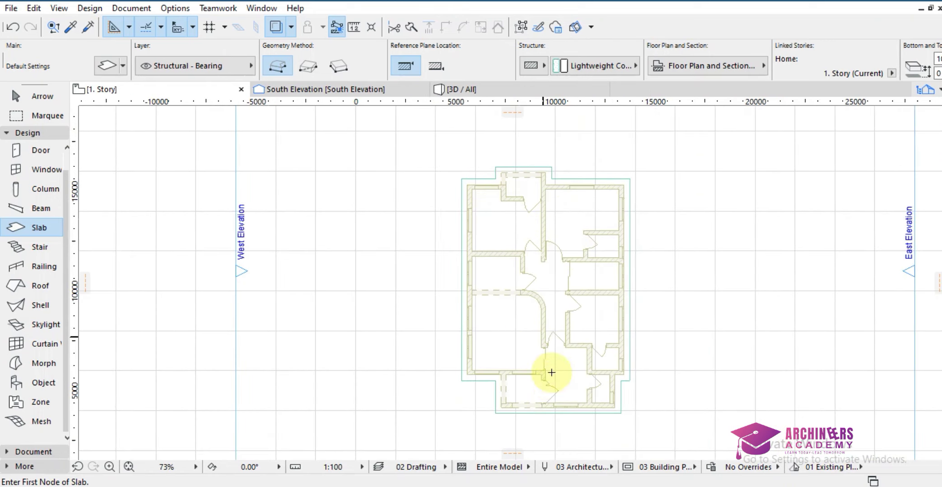
pyautogui.scroll(4, 559, 420)
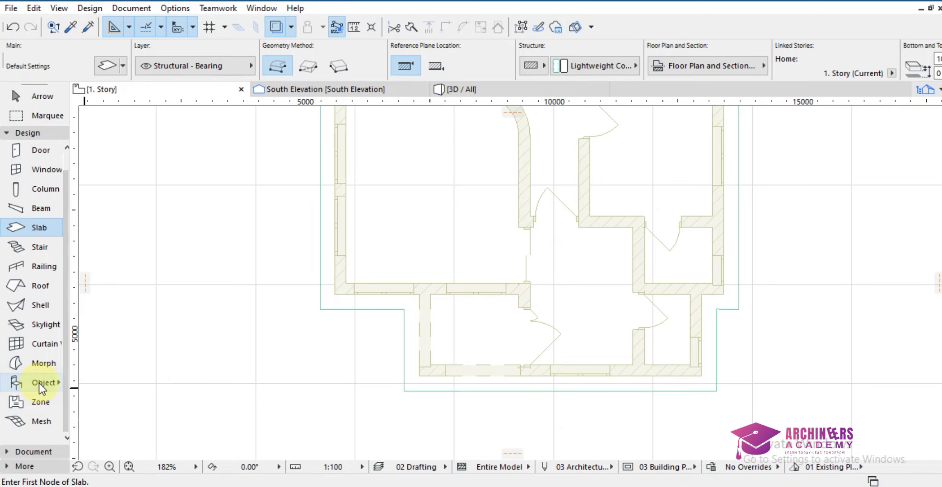
pyautogui.click(39, 383)
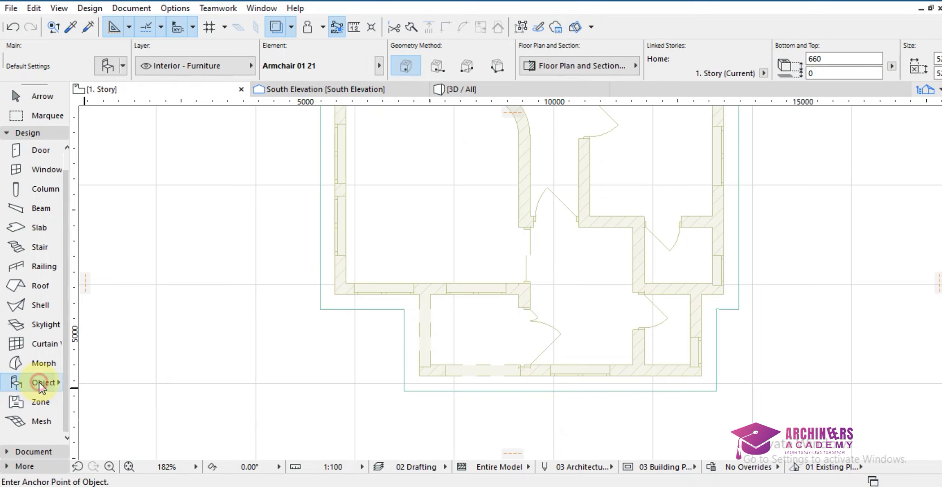
pyautogui.doubleClick(39, 382)
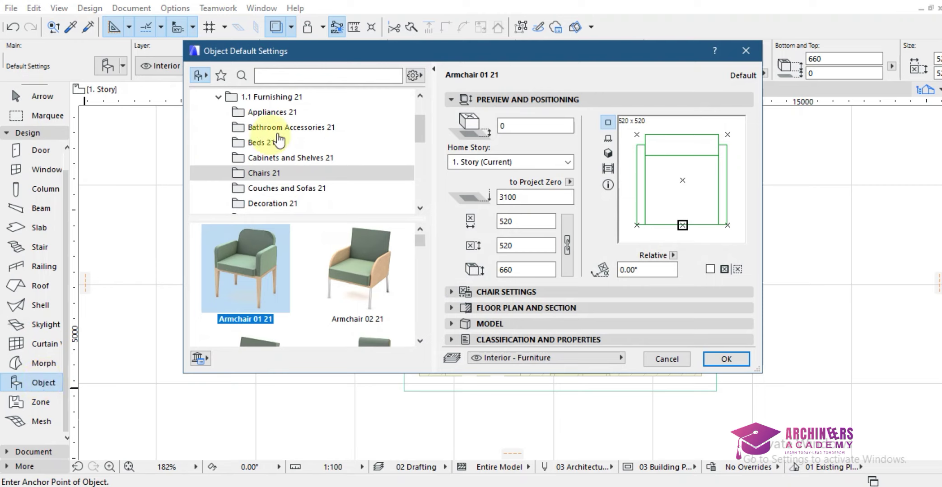
pyautogui.click(304, 78)
pyautogui.write('mold')
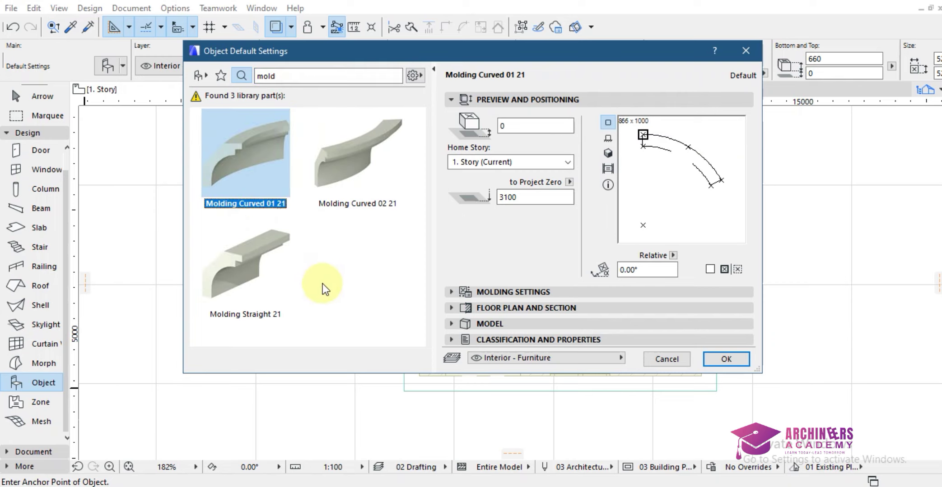
pyautogui.click(243, 282)
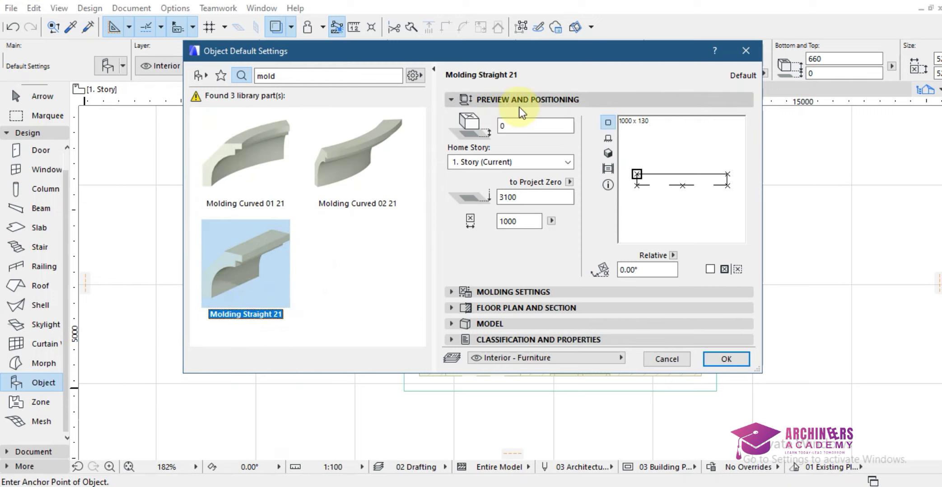
# Step: Set the molding's elevation relative to its home story to 100
pyautogui.click(533, 125)
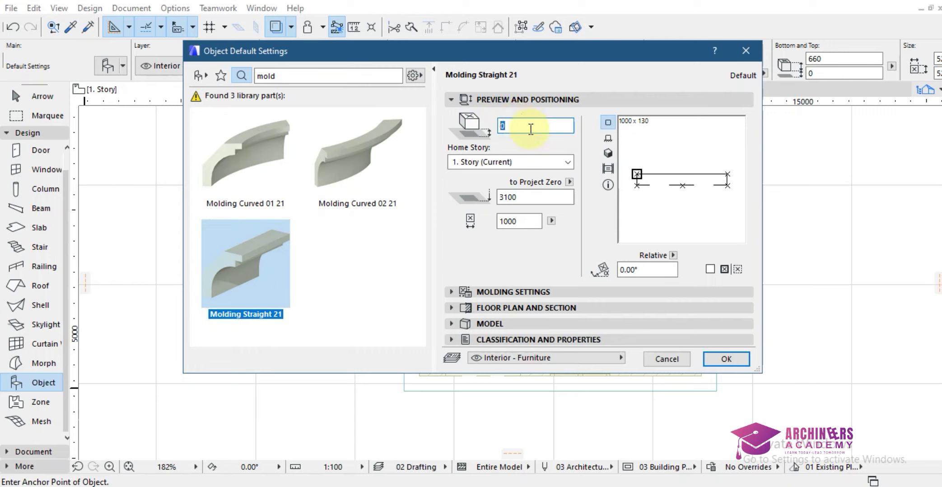
pyautogui.click(529, 129)
pyautogui.moveTo(530, 128); pyautogui.dragTo(501, 127)
pyautogui.write('100')
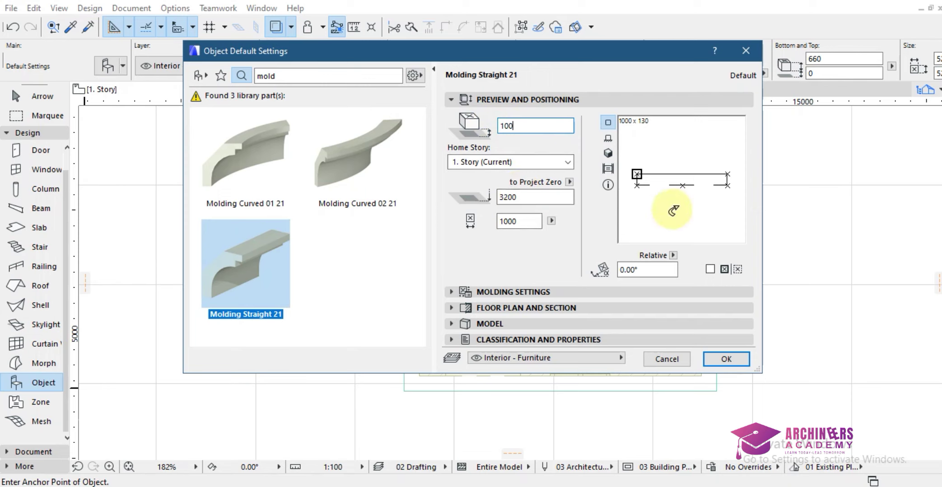
# Step: Examine the molding's available profile styles along with its floor plan, model and classification settings
pyautogui.click(528, 292)
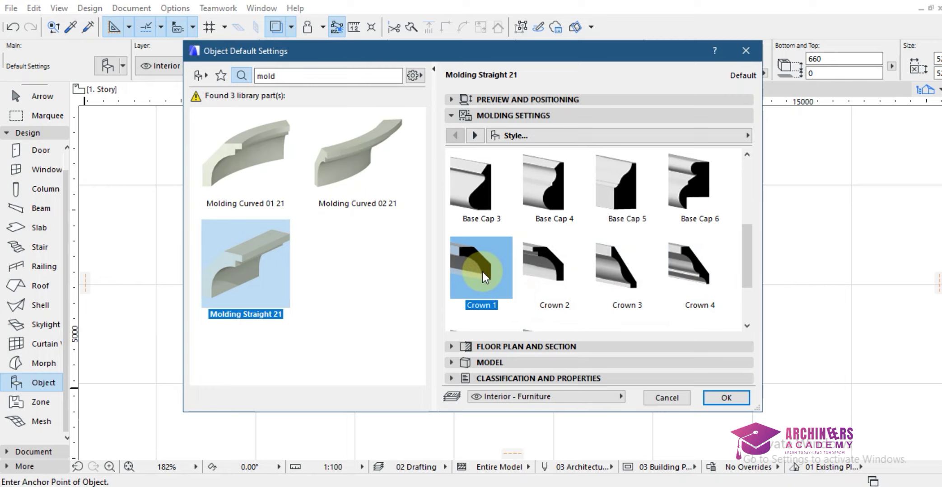
pyautogui.click(500, 361)
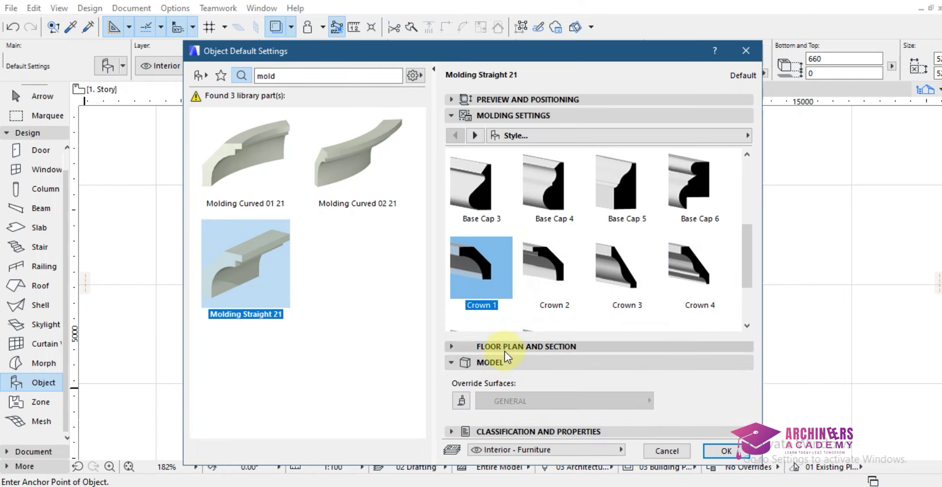
pyautogui.click(505, 350)
pyautogui.click(521, 322)
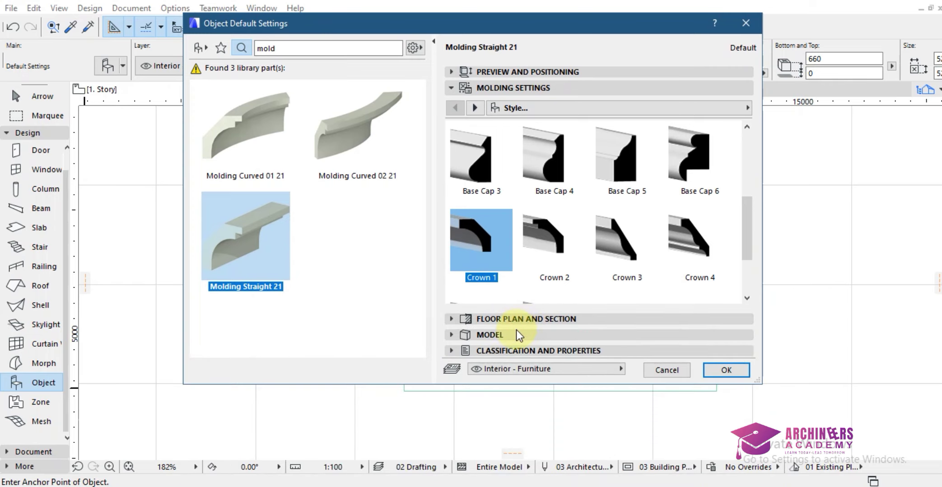
pyautogui.click(516, 335)
pyautogui.click(515, 333)
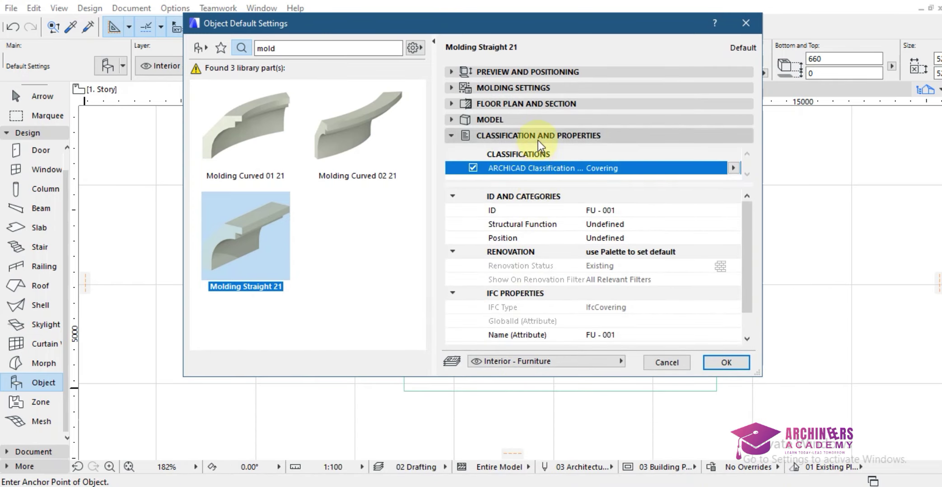
pyautogui.click(538, 137)
# Step: Preview the molding in its elevation, 3D and picture views and read its library part information
pyautogui.click(540, 73)
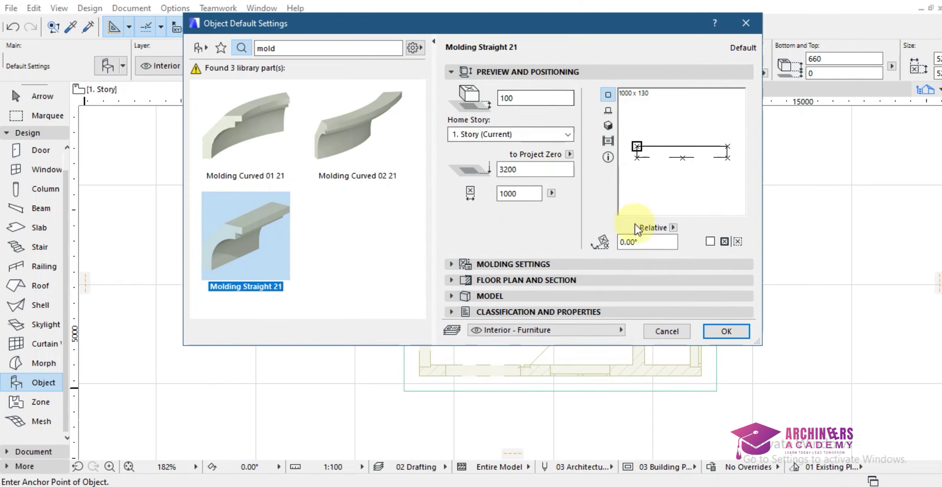
pyautogui.click(608, 109)
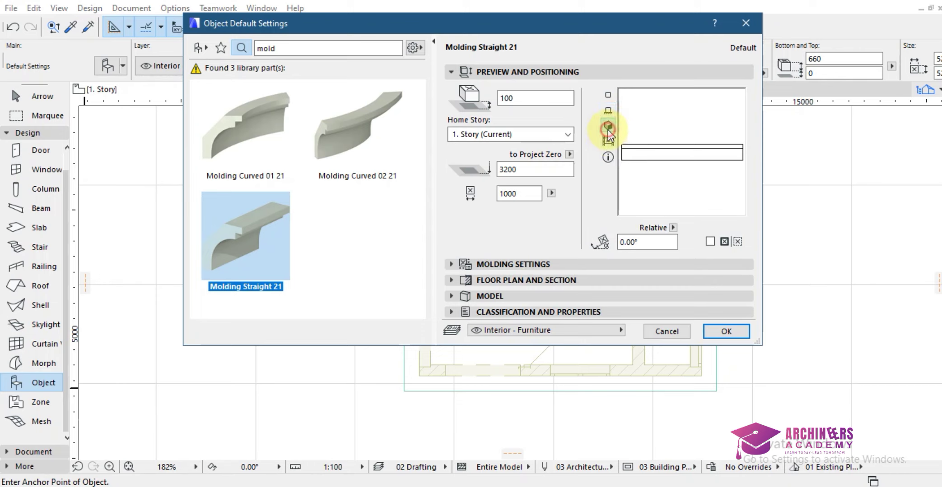
pyautogui.click(607, 127)
pyautogui.click(607, 140)
pyautogui.click(608, 156)
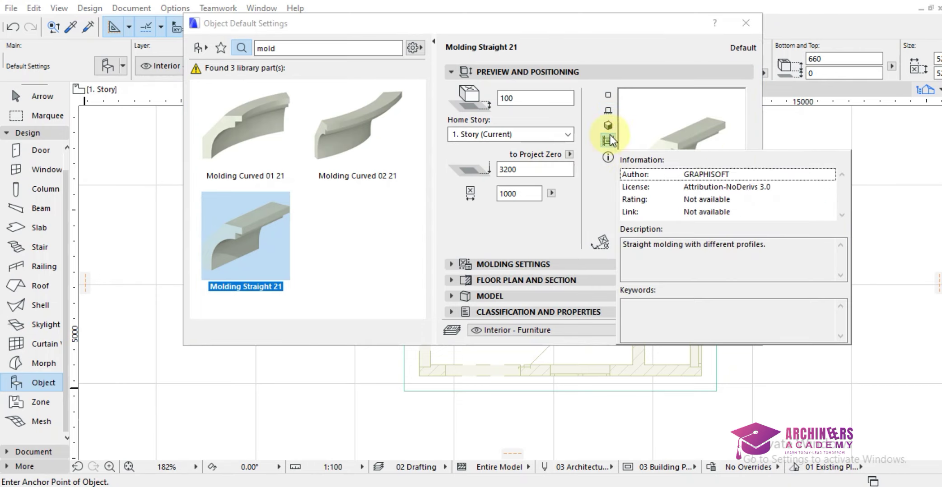
pyautogui.click(532, 216)
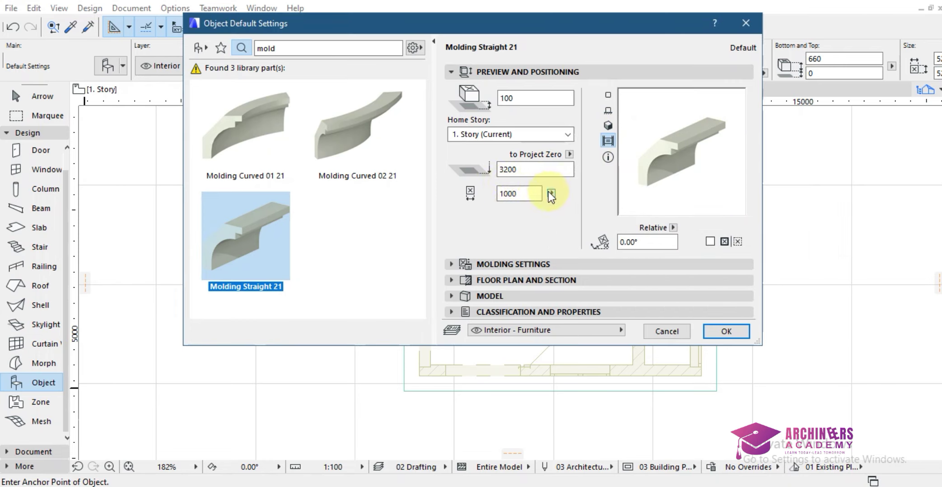
# Step: Accept the object settings and place a straight molding just below the slab's lower edge on the plan
pyautogui.click(724, 334)
pyautogui.scroll(-3, 541, 304)
pyautogui.scroll(4, 507, 343)
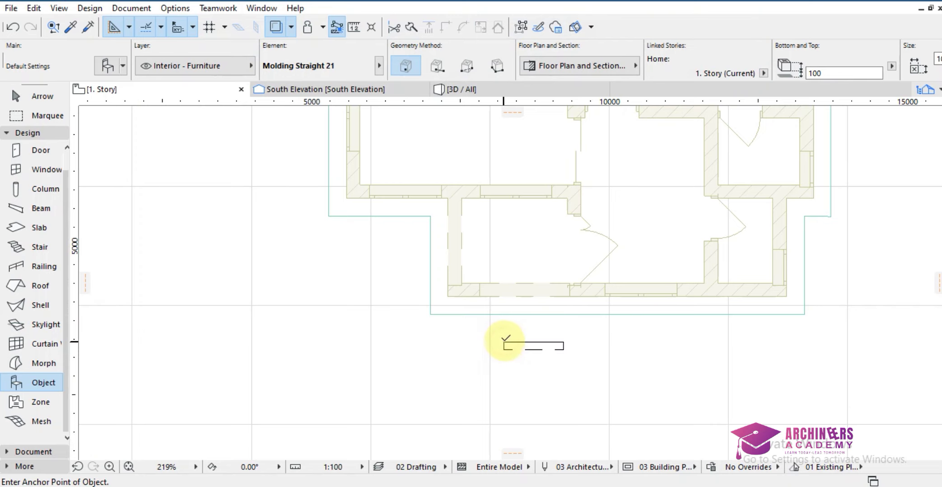
pyautogui.scroll(5, 521, 346)
pyautogui.click(629, 321)
# Step: Move the molding by its upper-left corner onto the lower-left corner of the slab's bottom projection
pyautogui.keyDown('shift'); pyautogui.moveTo(632, 352); pyautogui.dragTo(467, 311); pyautogui.keyUp('shift')
pyautogui.hotkey('ctrl', 'd')
pyautogui.click(477, 328)
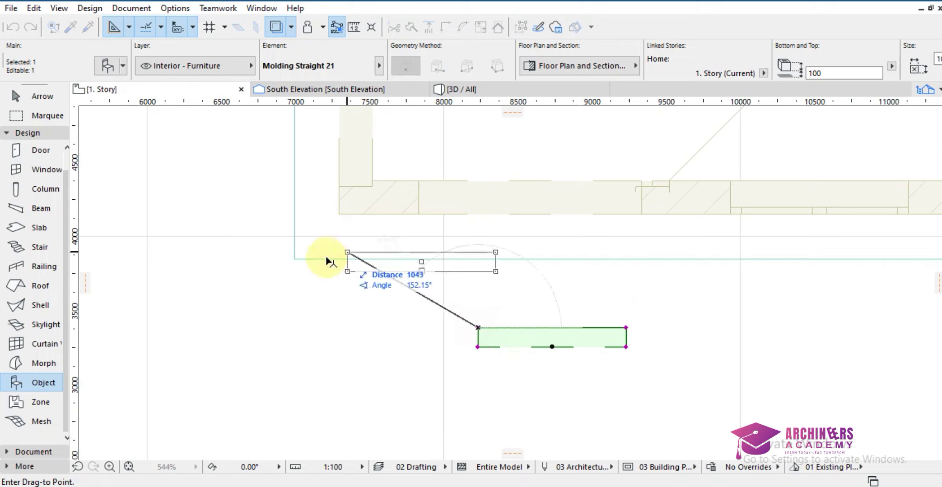
pyautogui.click(294, 259)
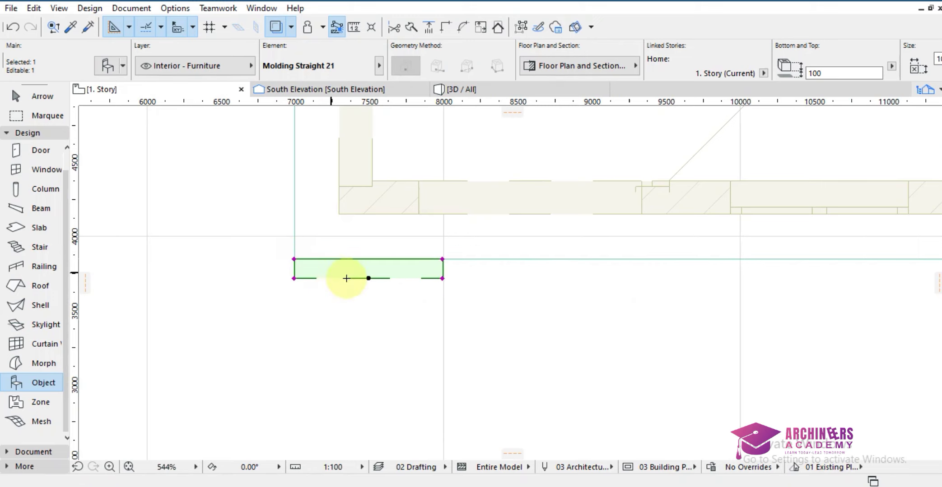
# Step: Stretch the molding's right end to the lower-right slab corner so it spans the bottom edge
pyautogui.click(443, 259)
pyautogui.scroll(-3, 452, 259)
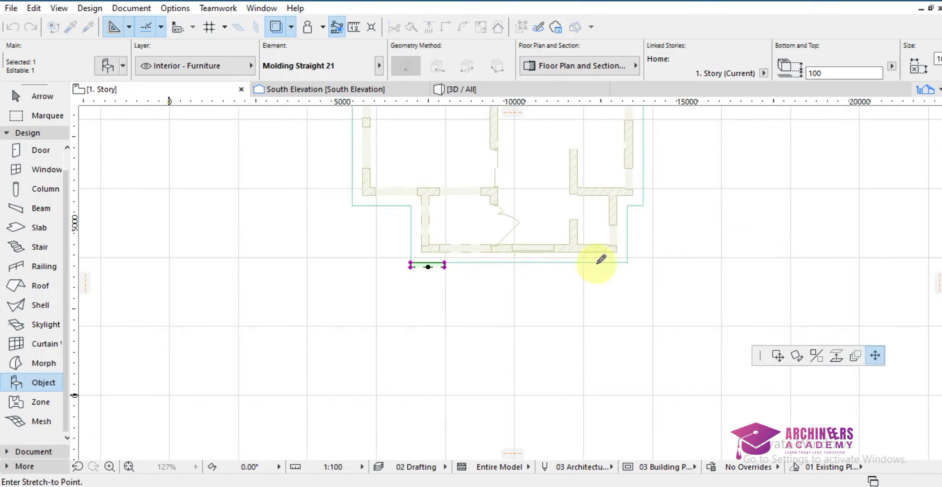
pyautogui.scroll(5, 606, 259)
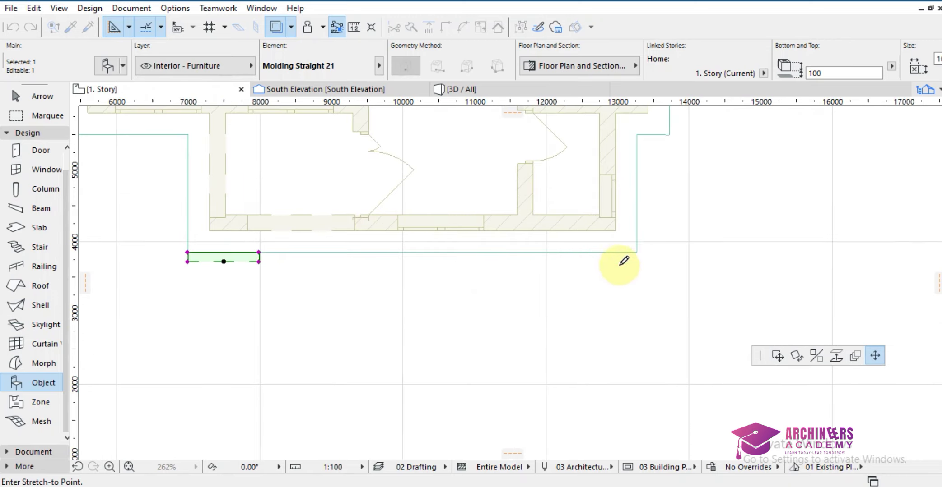
pyautogui.click(640, 252)
# Step: Miter the molding's left end outward by setting its connecting angle to 135°
pyautogui.scroll(-4, 711, 235)
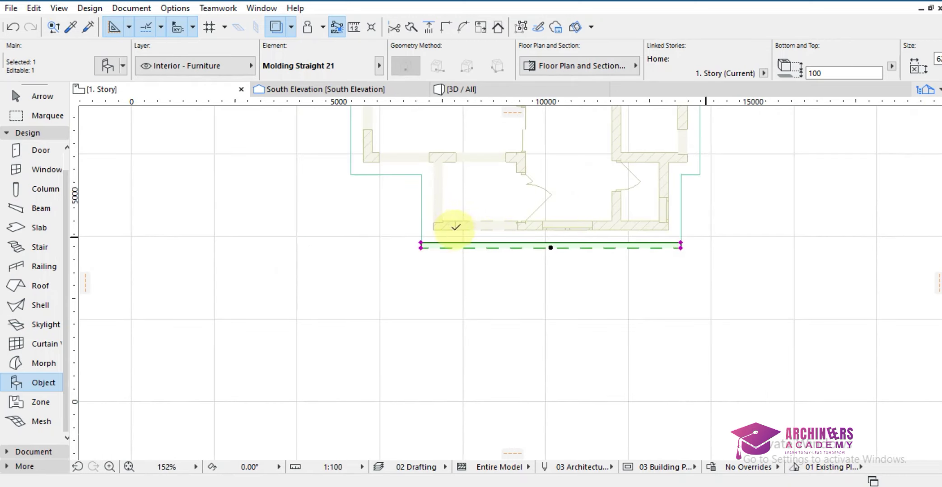
pyautogui.scroll(6, 409, 255)
pyautogui.click(405, 255)
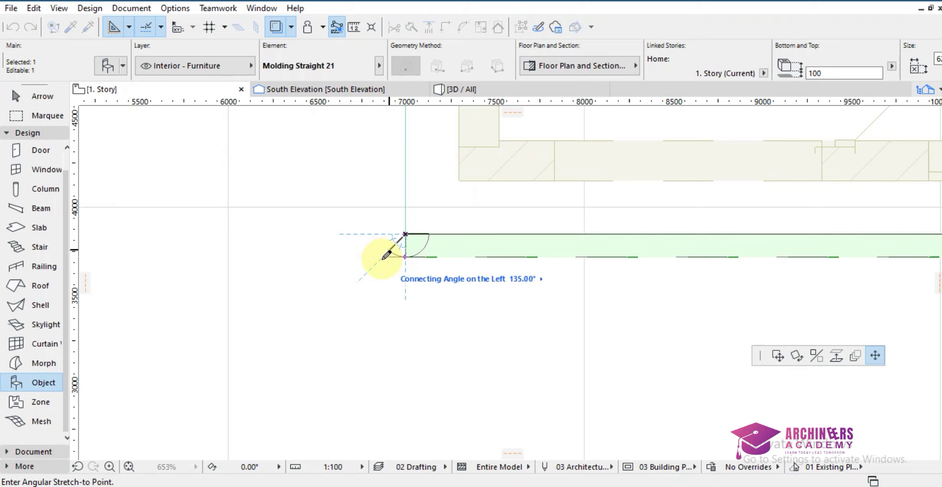
pyautogui.click(386, 255)
# Step: Try to miter the molding's right end outward at the slab corner, then undo the angle change
pyautogui.scroll(-9, 346, 259)
pyautogui.scroll(5, 520, 198)
pyautogui.scroll(4, 520, 198)
pyautogui.click(523, 206)
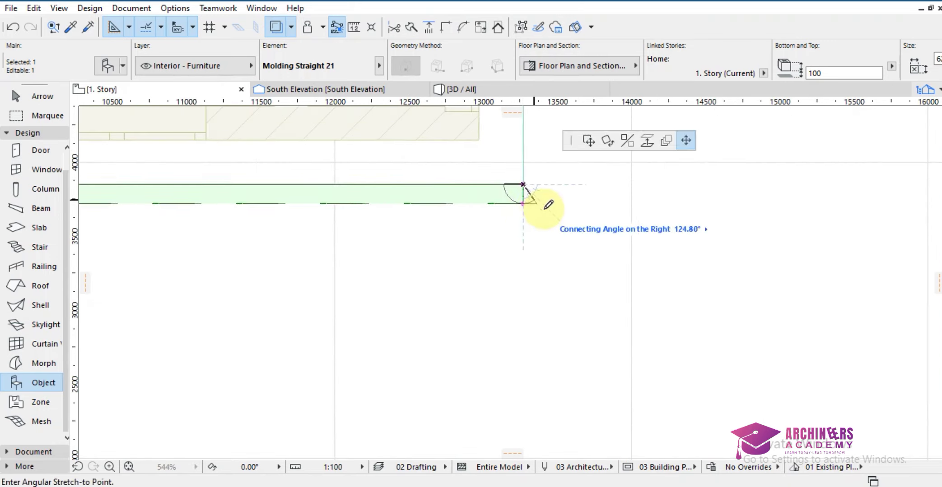
pyautogui.click(543, 204)
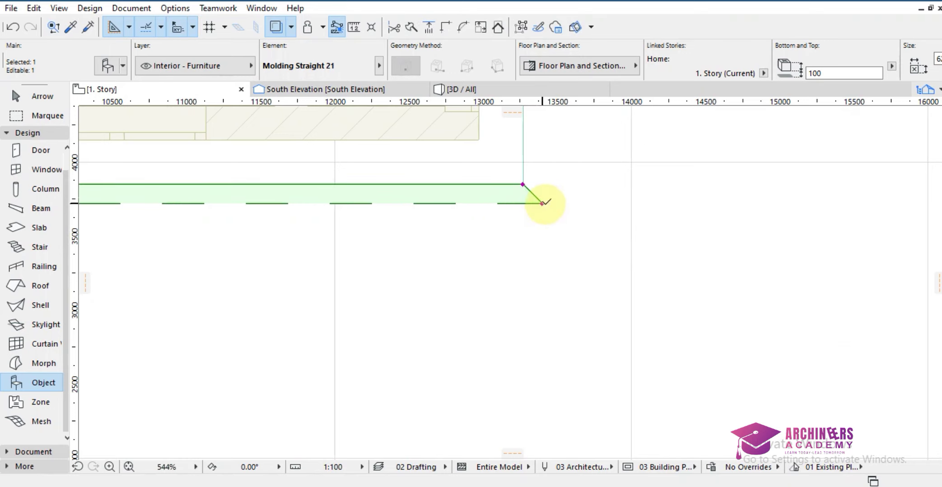
pyautogui.hotkey('ctrl', 'z')
# Step: Miter the molding's right end outward along the diagonal guide line at the slab corner and deselect the molding
pyautogui.click(522, 203)
pyautogui.scroll(3, 549, 201)
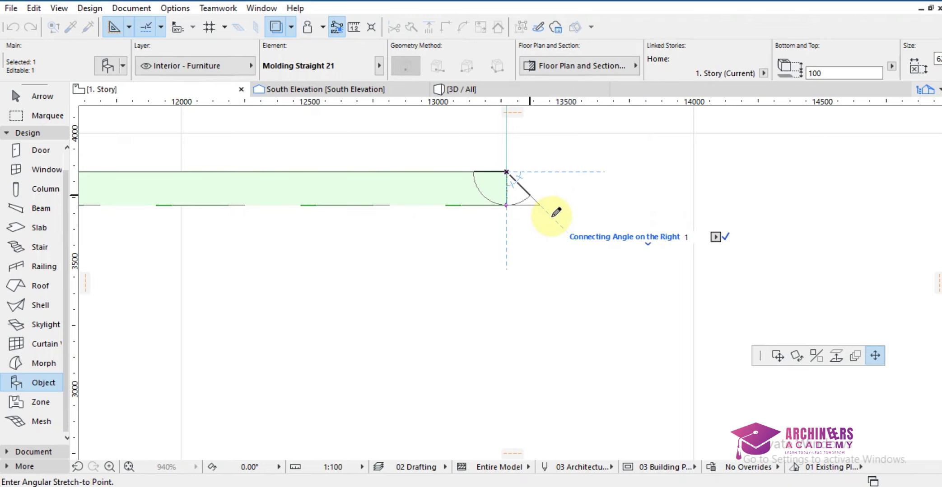
pyautogui.click(532, 201)
pyautogui.scroll(-6, 599, 212)
pyautogui.scroll(-3, 603, 201)
pyautogui.press('Escape')
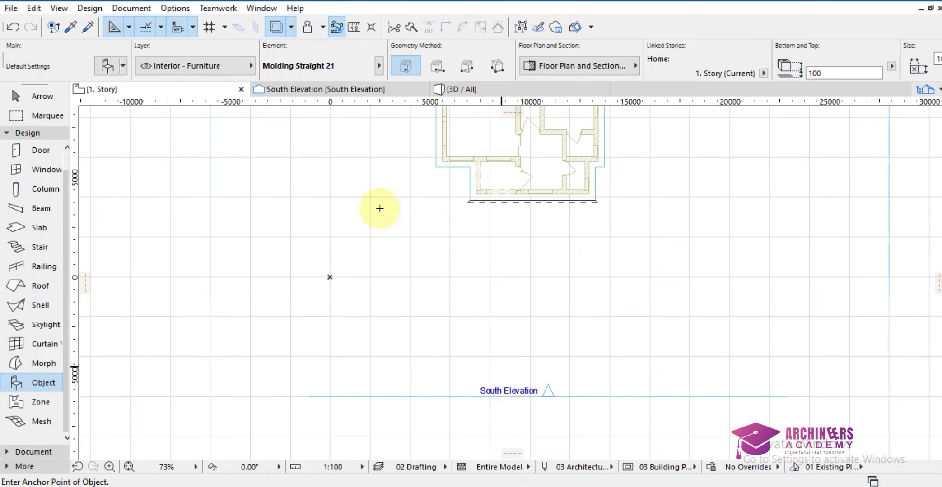
# Step: Examine the placed molding along the roof slab edge in the South Elevation
pyautogui.click(342, 91)
pyautogui.click(342, 90)
pyautogui.scroll(-5, 406, 211)
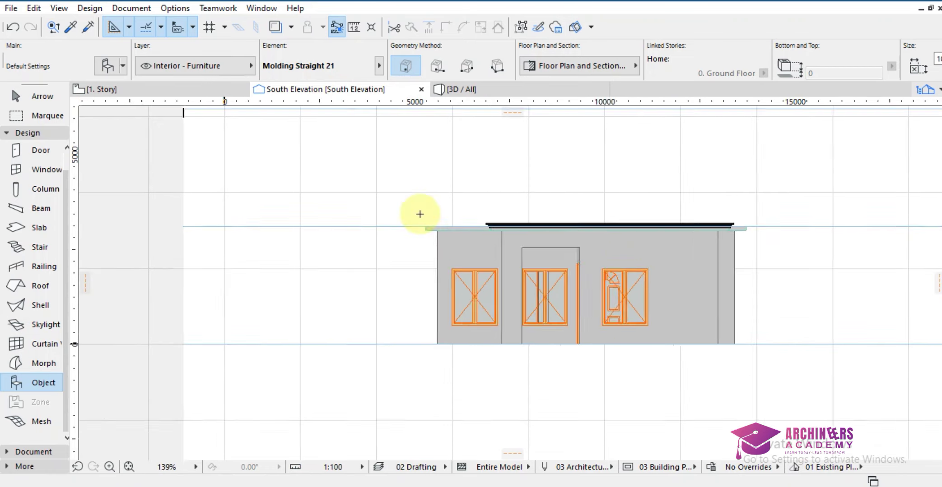
# Step: Raise the molding in the South Elevation so its base rests on the slab's top edge, then deselect it
pyautogui.scroll(8, 709, 229)
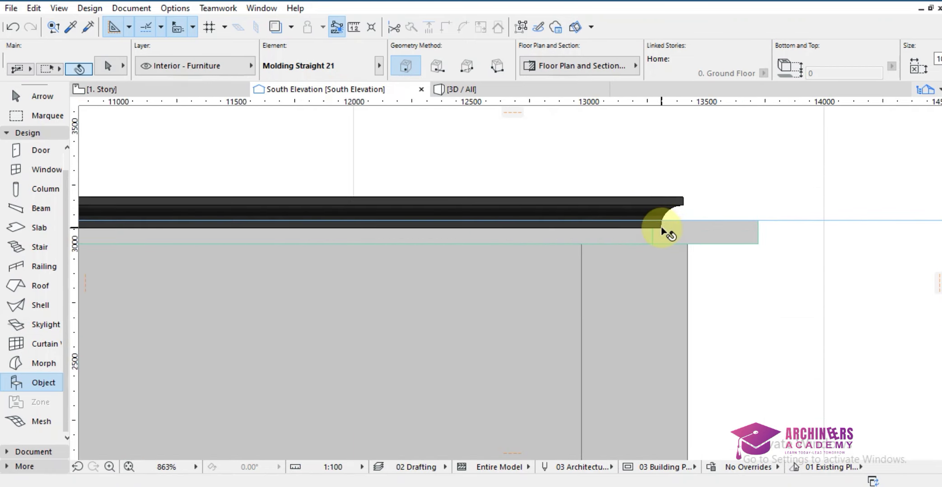
pyautogui.click(660, 226)
pyautogui.scroll(4, 657, 228)
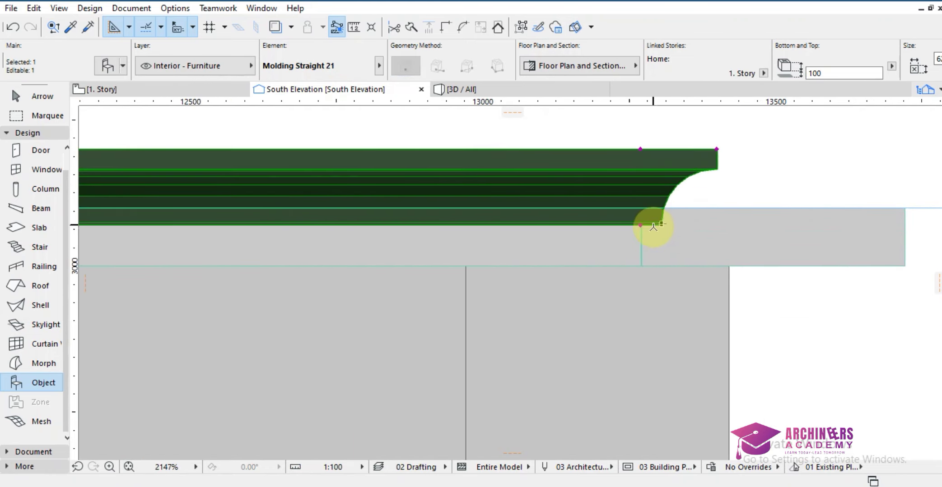
pyautogui.click(641, 226)
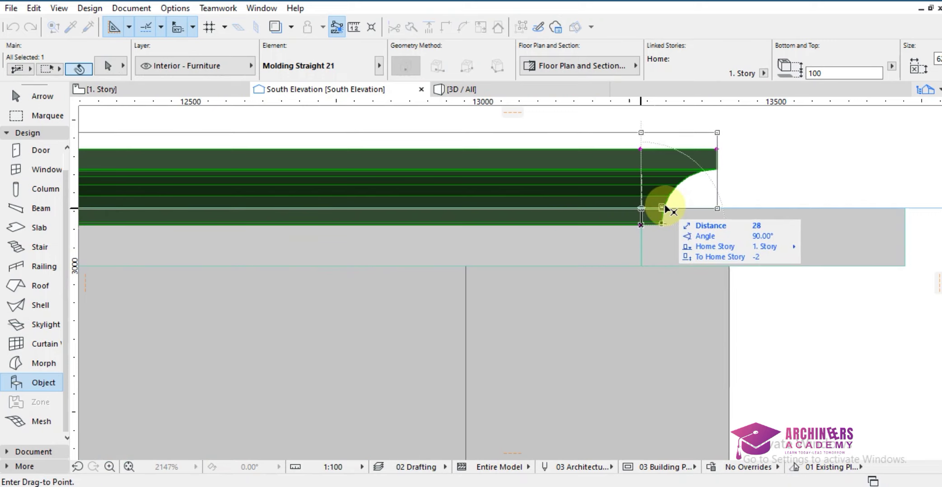
pyautogui.click(657, 204)
pyautogui.scroll(3, 675, 198)
pyautogui.click(618, 201)
pyautogui.click(619, 211)
pyautogui.press('Escape')
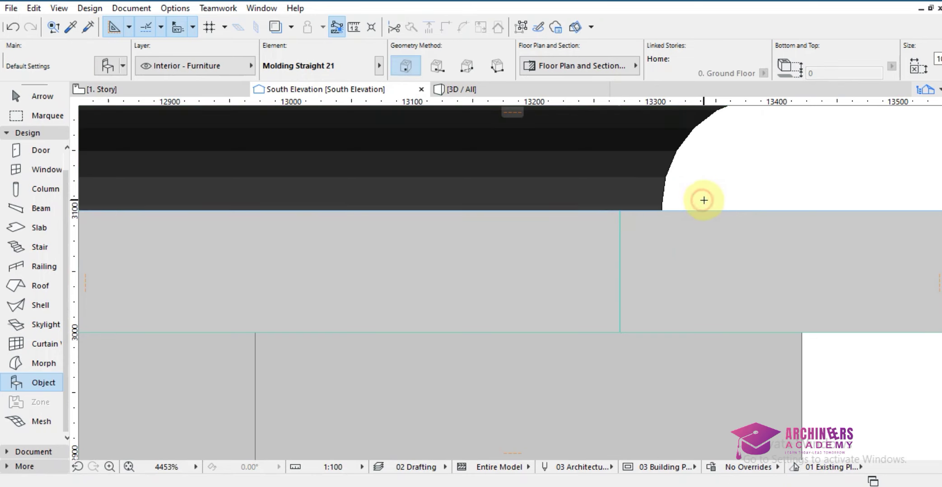
pyautogui.scroll(-3, 703, 204)
pyautogui.scroll(-2, 702, 204)
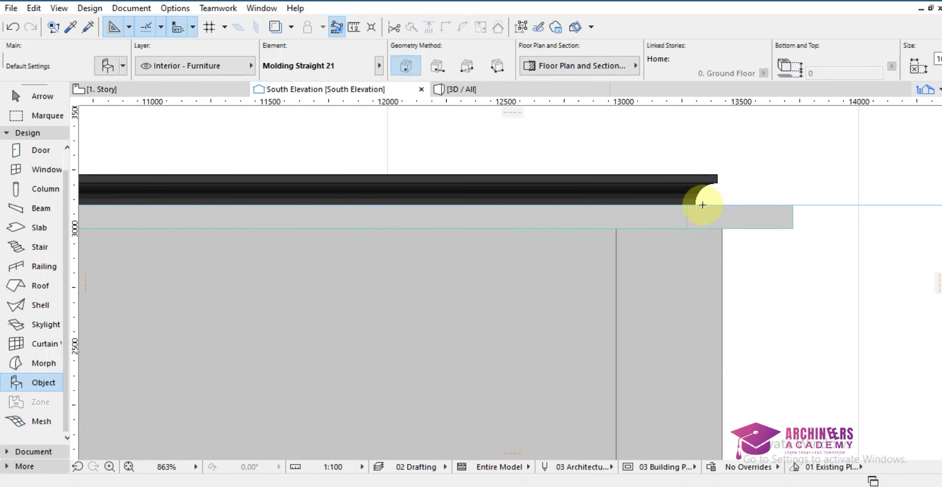
# Step: On the first-story plan, rotate a copy of the front molding 90° clockwise about the front edge's left slab corner
pyautogui.click(180, 90)
pyautogui.scroll(4, 468, 194)
pyautogui.scroll(3, 485, 244)
pyautogui.keyDown('shift'); pyautogui.click(485, 250); pyautogui.keyUp('shift')
pyautogui.keyDown('shift'); pyautogui.click(571, 316); pyautogui.keyUp('shift')
pyautogui.keyDown('shift'); pyautogui.click(544, 260); pyautogui.keyUp('shift')
pyautogui.hotkey('ctrl', 'alt', 'e')
pyautogui.click(525, 235)
pyautogui.click(599, 235)
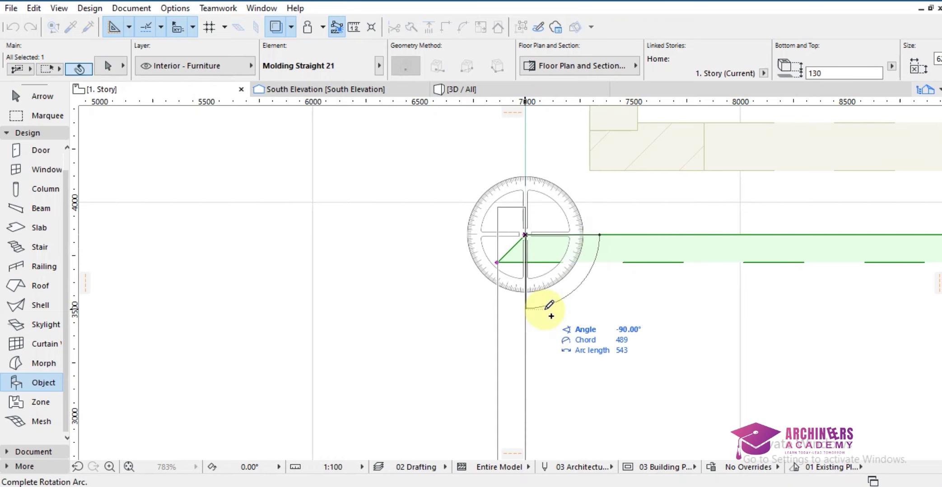
pyautogui.click(544, 310)
# Step: Move the rotated copy 1650 up to the slab's inner corner and reverse the miter of its upper end
pyautogui.hotkey('ctrl', 'd')
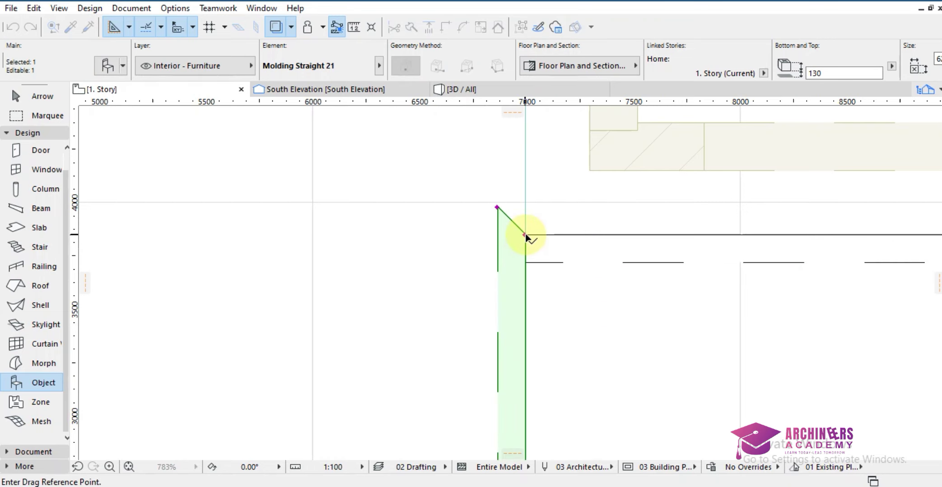
pyautogui.click(525, 235)
pyautogui.scroll(-5, 509, 331)
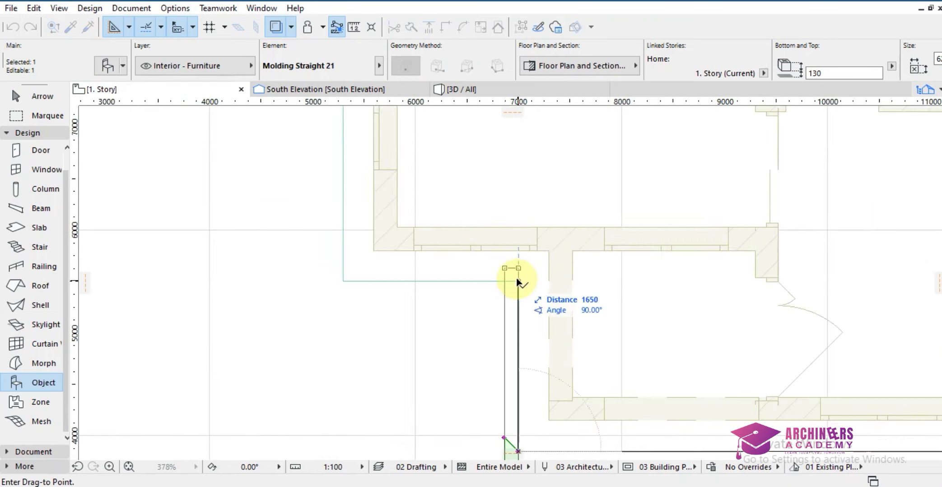
pyautogui.click(518, 281)
pyautogui.click(505, 268)
pyautogui.click(502, 298)
# Step: Shorten the vertical molding so its lower end meets the front molding at the slab corner
pyautogui.scroll(-3, 525, 258)
pyautogui.scroll(-1, 526, 386)
pyautogui.scroll(1, 525, 385)
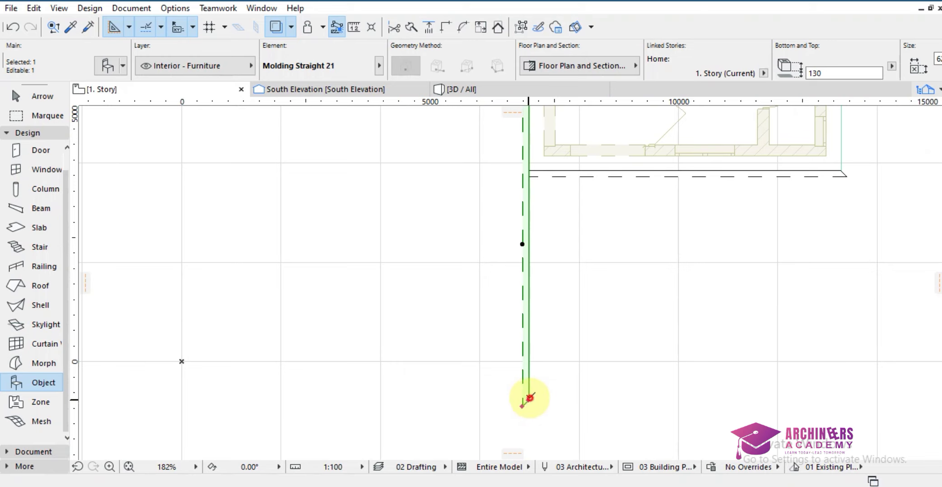
pyautogui.click(526, 395)
pyautogui.scroll(3, 532, 171)
pyautogui.click(530, 162)
# Step: Rotate a copy of the short vertical molding 90° counterclockwise about the inner corner and move it to the slab's lower-left corner
pyautogui.scroll(-6, 552, 271)
pyautogui.scroll(5, 543, 270)
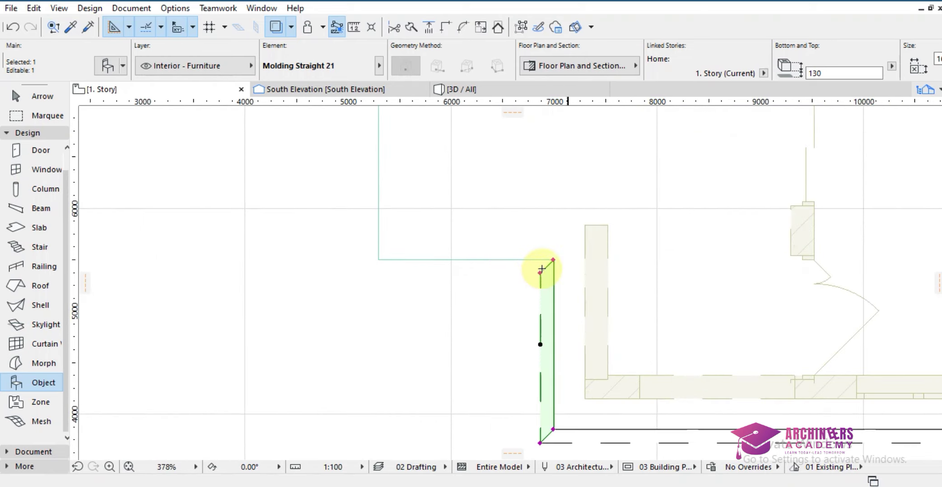
pyautogui.click(545, 270)
pyautogui.hotkey('ctrl', 'alt', 'e')
pyautogui.click(553, 261)
pyautogui.click(573, 260)
pyautogui.click(568, 214)
pyautogui.click(553, 260)
pyautogui.click(379, 260)
# Step: Stretch the horizontal molding to a length of 1700 at the inner corner and align its right miter with the adjoining molding
pyautogui.scroll(3, 586, 276)
pyautogui.click(537, 271)
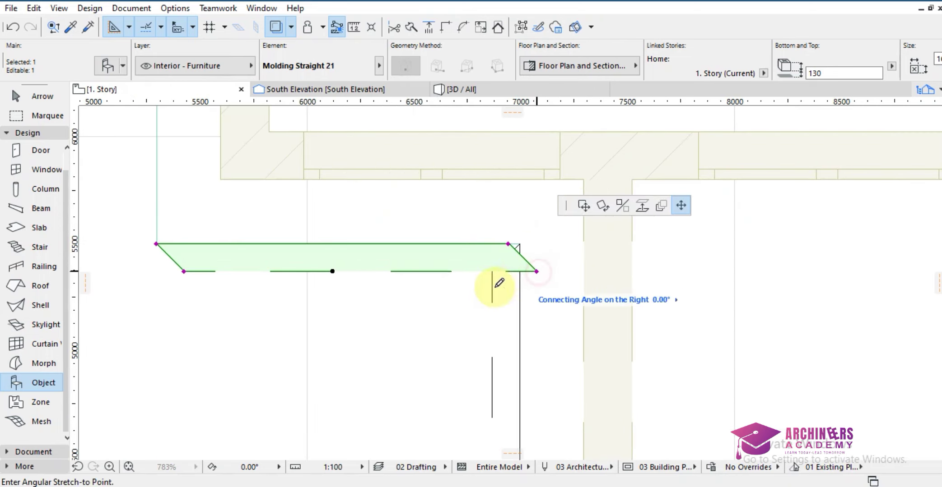
pyautogui.click(474, 271)
pyautogui.click(508, 245)
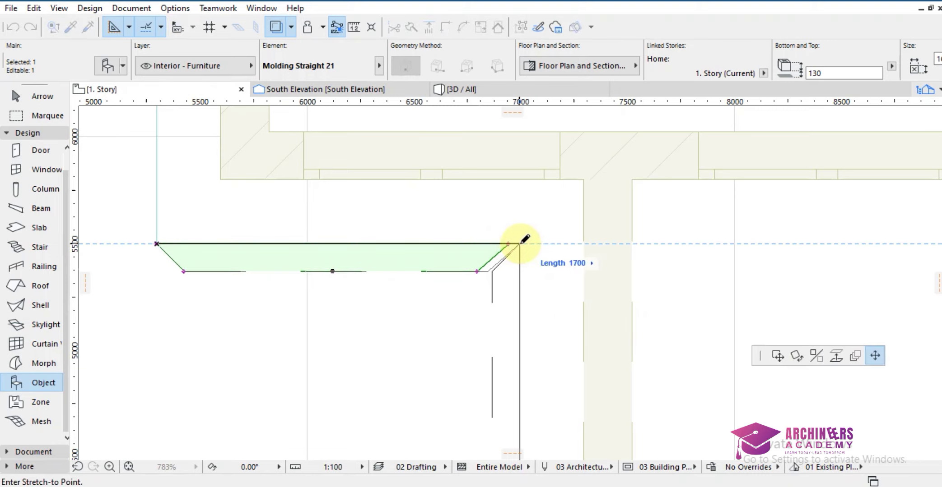
pyautogui.click(519, 244)
pyautogui.scroll(3, 497, 271)
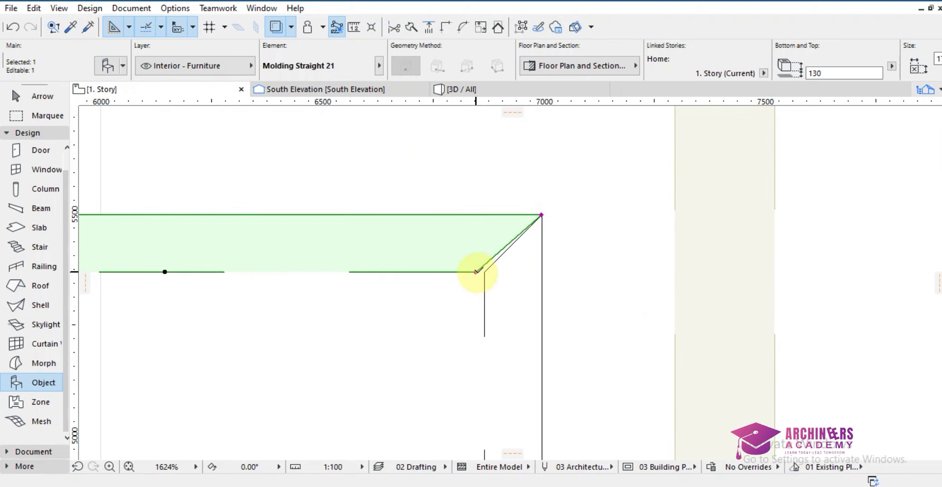
pyautogui.click(477, 272)
pyautogui.click(484, 272)
# Step: Miter the horizontal molding's left end outward with a connecting angle of 135°
pyautogui.scroll(-7, 637, 288)
pyautogui.scroll(6, 427, 279)
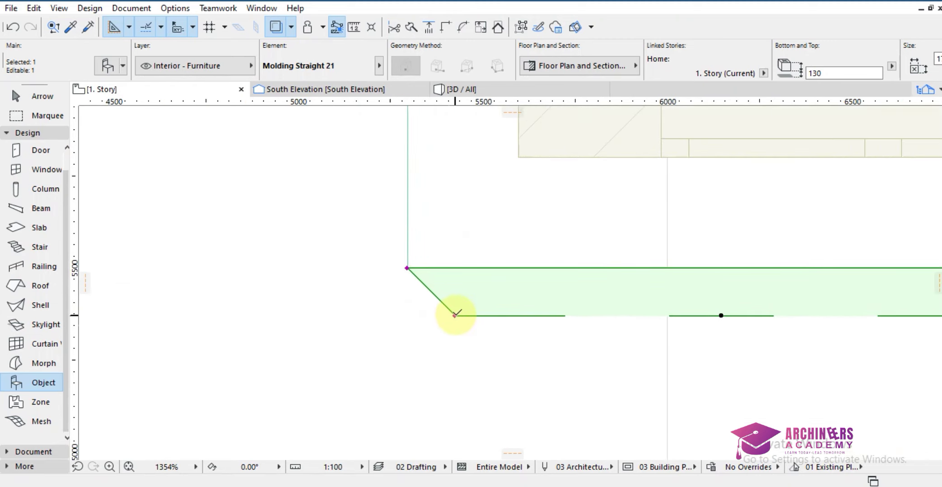
pyautogui.click(454, 314)
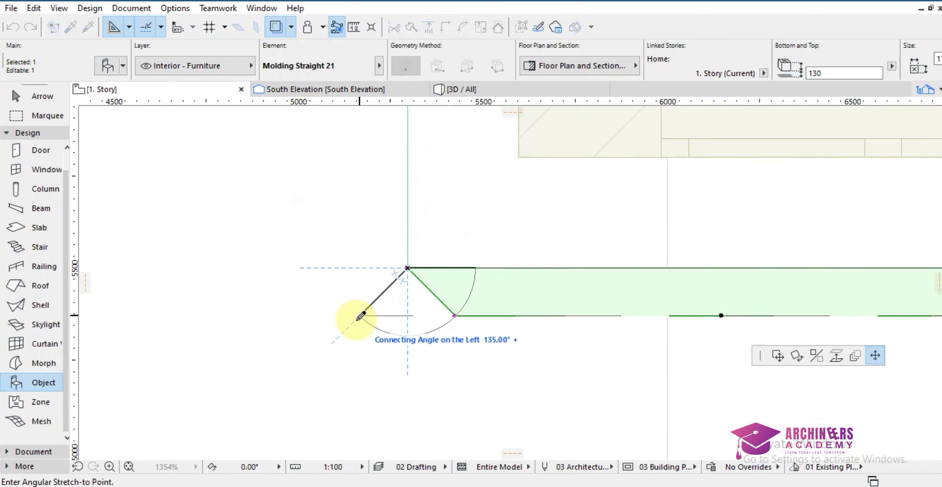
pyautogui.click(358, 318)
# Step: Rotate a copy of the horizontal molding 90° clockwise about the slab's lower-left corner
pyautogui.scroll(-3, 404, 278)
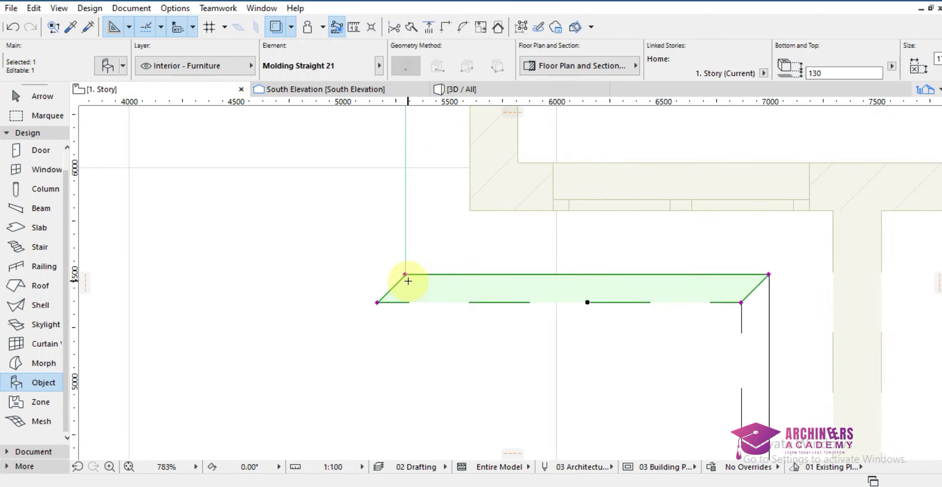
pyautogui.hotkey('ctrl', 'e')
pyautogui.click(404, 274)
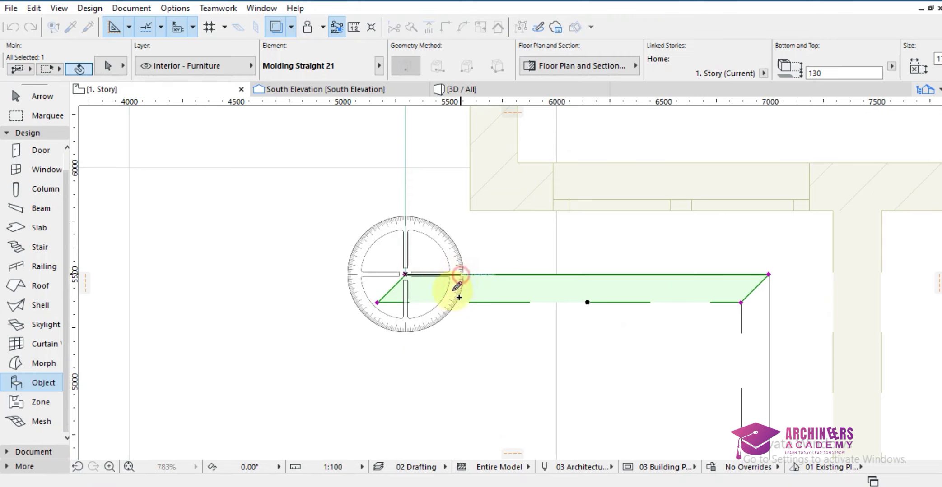
pyautogui.click(455, 301)
pyautogui.click(406, 347)
# Step: Move the rotated copy 10101 up along the left slab edge to the slab's upper-left corner
pyautogui.scroll(-2, 411, 321)
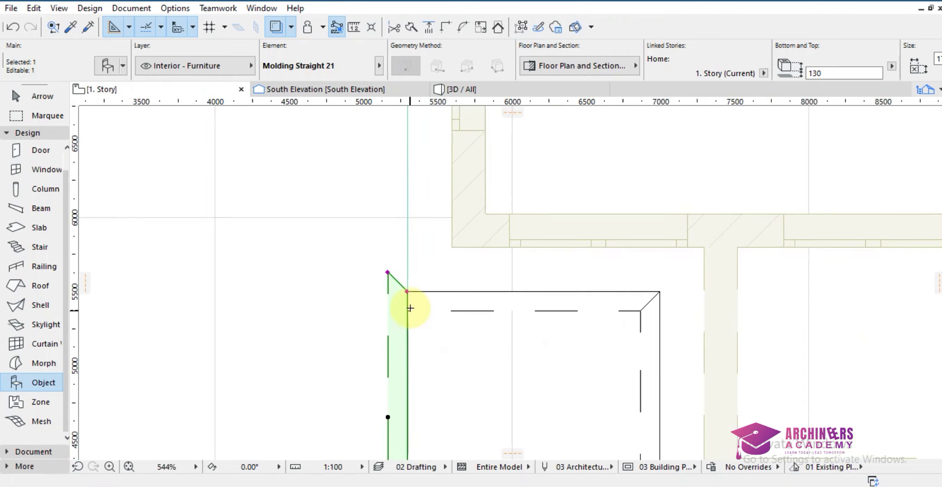
pyautogui.hotkey('ctrl', 'd')
pyautogui.click(408, 290)
pyautogui.scroll(-10, 402, 307)
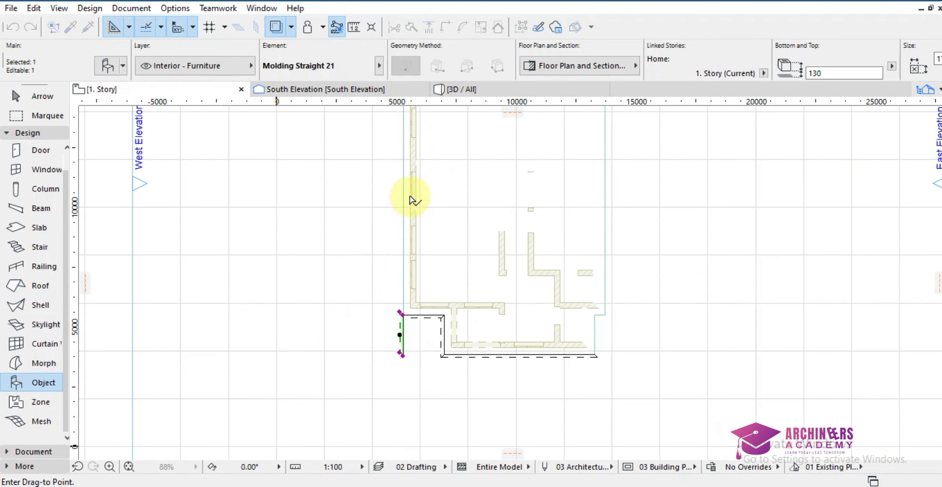
pyautogui.scroll(6, 398, 132)
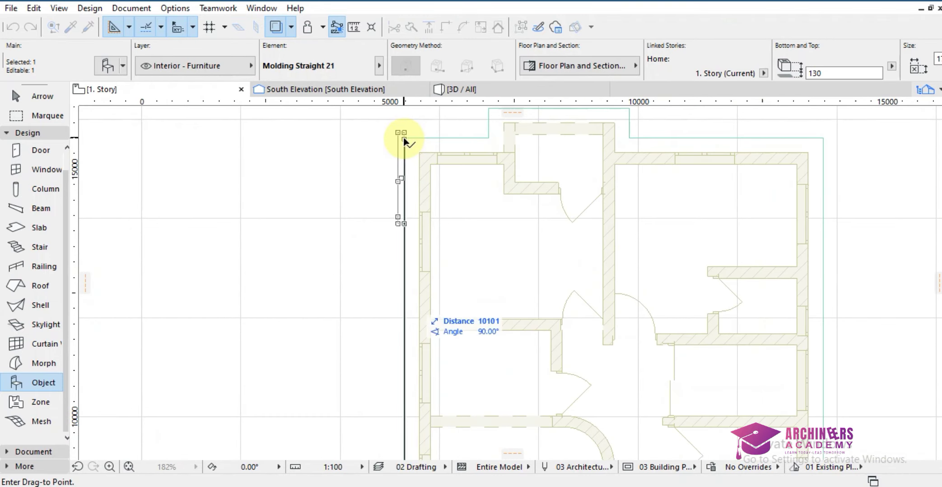
pyautogui.click(403, 138)
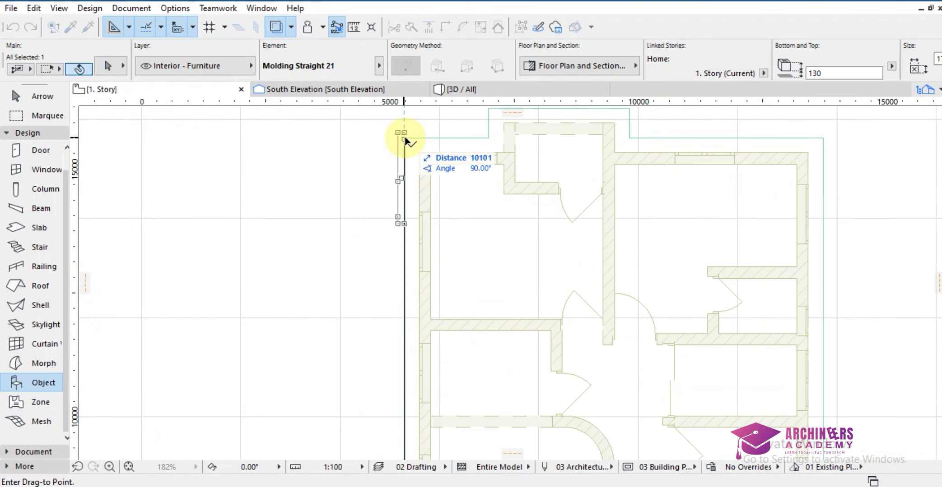
# Step: Stretch the left-edge molding down to the slab's lower-left corner and miter its lower end against the adjoining molding
pyautogui.click(403, 221)
pyautogui.scroll(-5, 399, 221)
pyautogui.scroll(7, 406, 225)
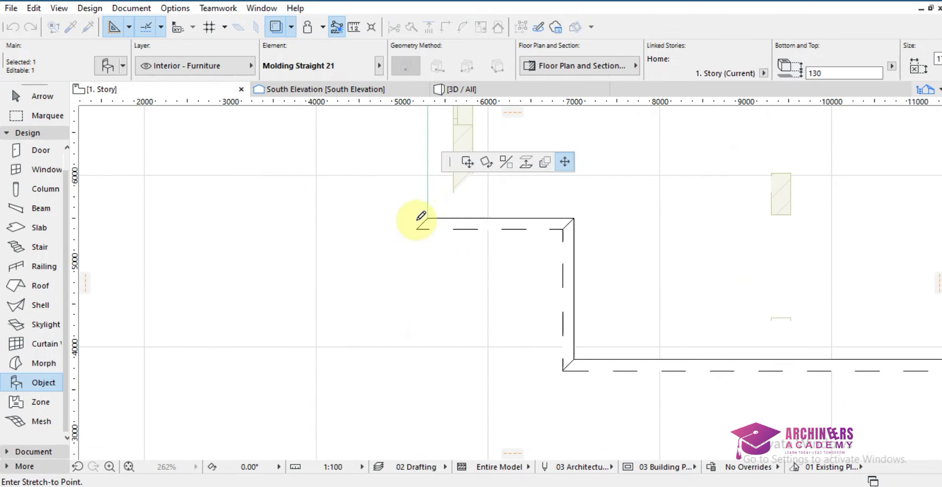
pyautogui.click(424, 220)
pyautogui.scroll(4, 423, 217)
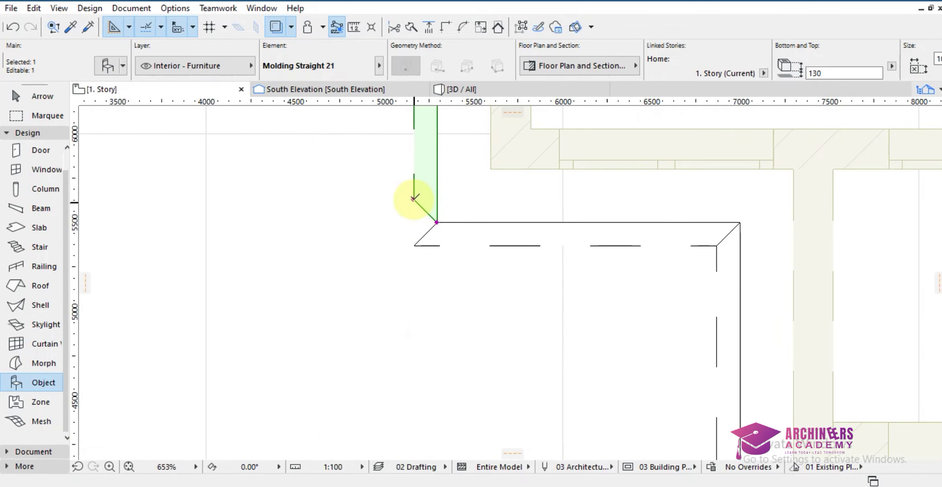
pyautogui.click(413, 199)
pyautogui.click(412, 247)
# Step: Rotate a copy of the left-edge molding 90° clockwise about the slab's upper-left corner
pyautogui.scroll(-8, 429, 316)
pyautogui.scroll(2, 432, 169)
pyautogui.scroll(8, 436, 164)
pyautogui.scroll(6, 427, 181)
pyautogui.click(435, 217)
pyautogui.click(436, 211)
pyautogui.hotkey('ctrl', 'alt', 'e')
pyautogui.click(436, 210)
pyautogui.click(540, 215)
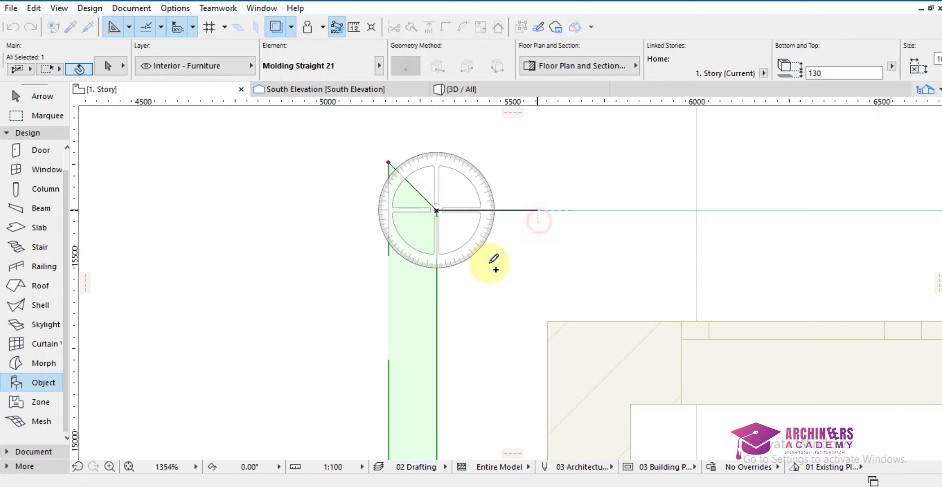
pyautogui.click(459, 272)
# Step: Move the rotated copy 1700 right to the rear inner corner and reverse the miter of its right end
pyautogui.scroll(-2, 448, 220)
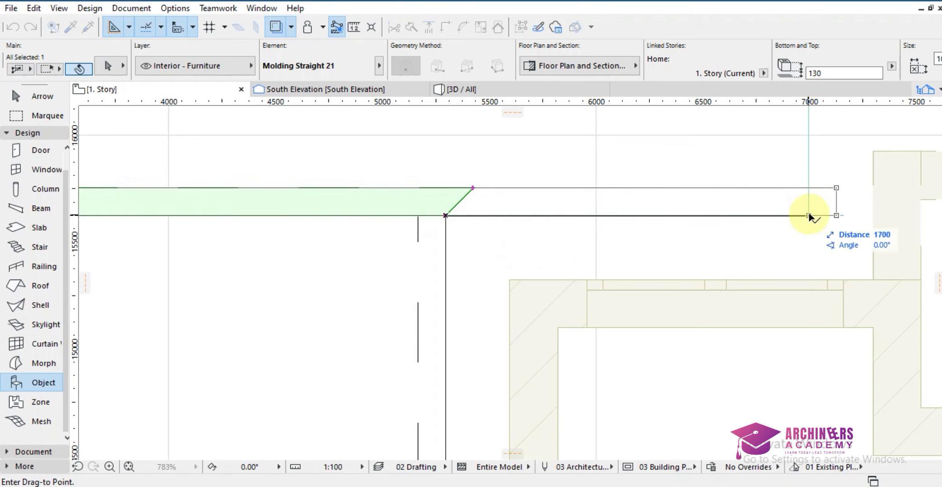
pyautogui.click(809, 216)
pyautogui.click(829, 189)
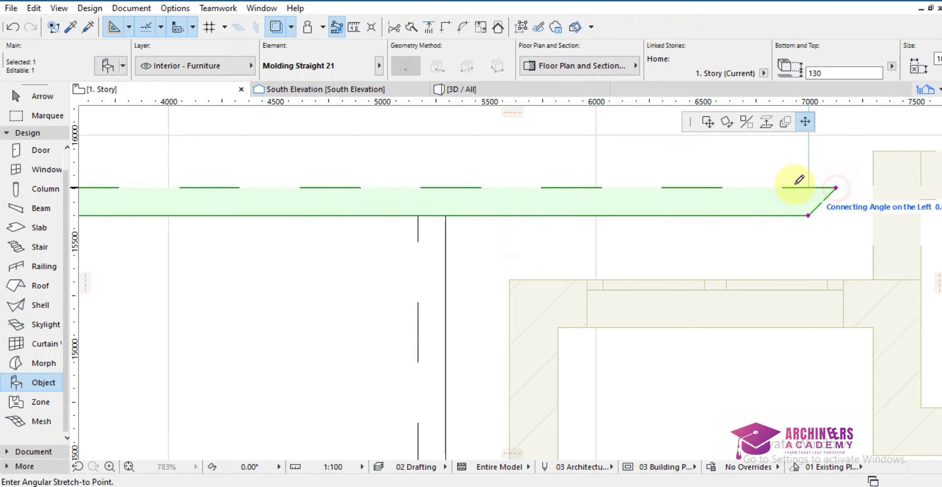
pyautogui.click(774, 190)
# Step: Shorten the rear molding so its left end meets the left-edge molding at the slab's upper-left corner
pyautogui.scroll(-1, 670, 214)
pyautogui.scroll(-2, 670, 214)
pyautogui.scroll(-2, 553, 220)
pyautogui.click(217, 216)
pyautogui.scroll(2, 568, 212)
pyautogui.click(568, 205)
# Step: Rotate a copy of the short rear molding 90° counterclockwise about the rear inner corner
pyautogui.scroll(-2, 626, 200)
pyautogui.scroll(2, 605, 227)
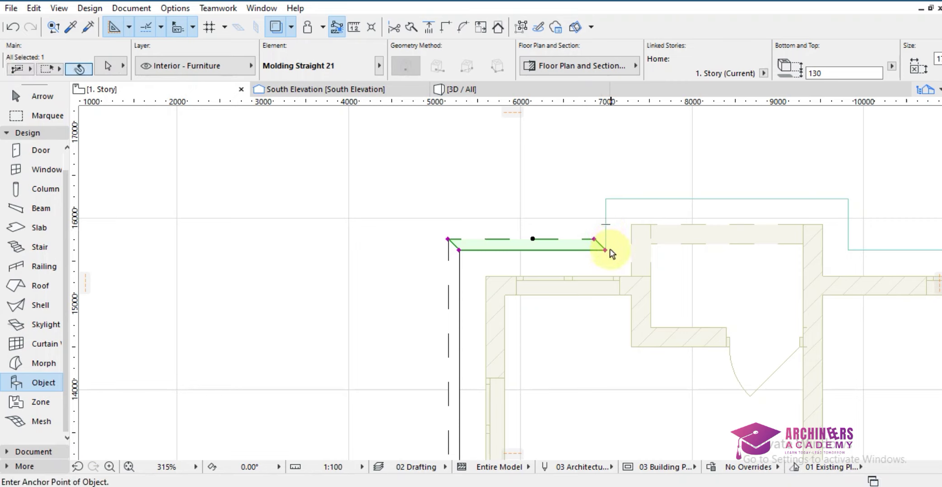
pyautogui.click(605, 250)
pyautogui.click(631, 249)
pyautogui.click(603, 144)
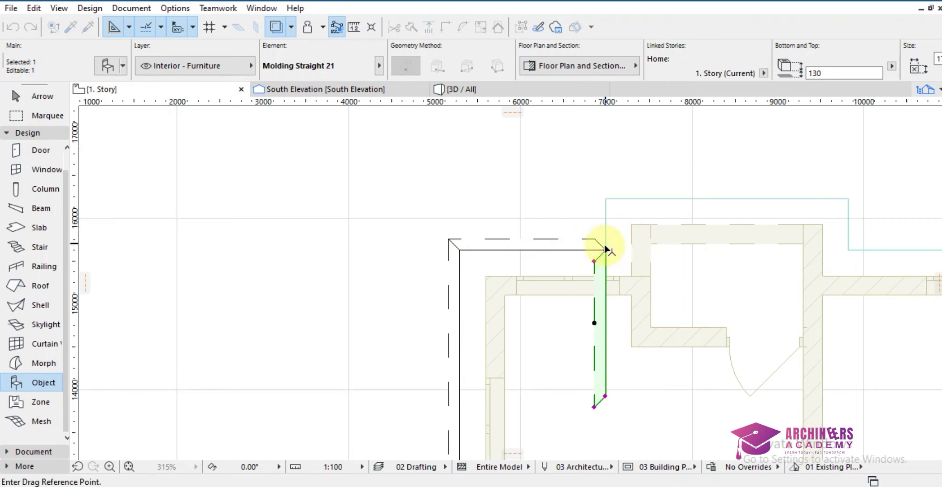
# Step: Move the vertical copy up to the rear projection's left corner and miter its upper end outward at 135°
pyautogui.click(607, 199)
pyautogui.click(594, 209)
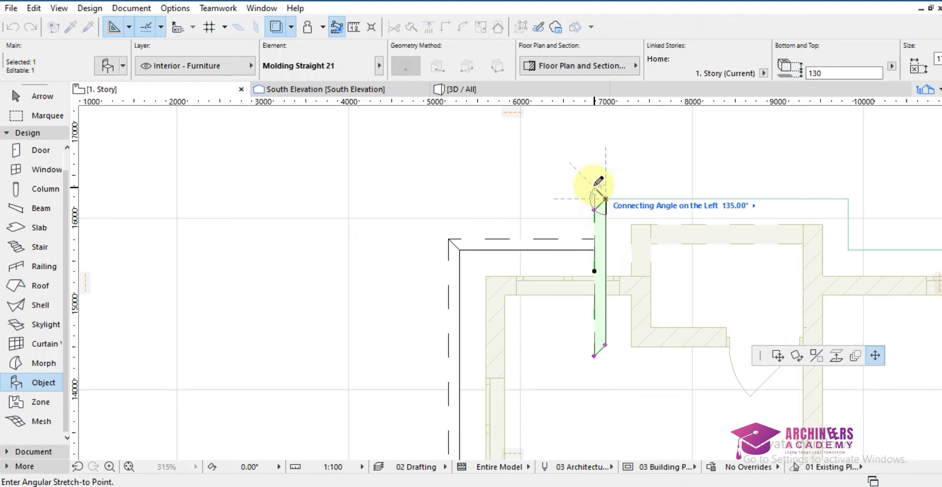
pyautogui.click(594, 185)
# Step: Shorten the projection's side molding to the rear inner corner and miter its lower end against the horizontal molding
pyautogui.click(605, 346)
pyautogui.click(605, 252)
pyautogui.scroll(3, 603, 253)
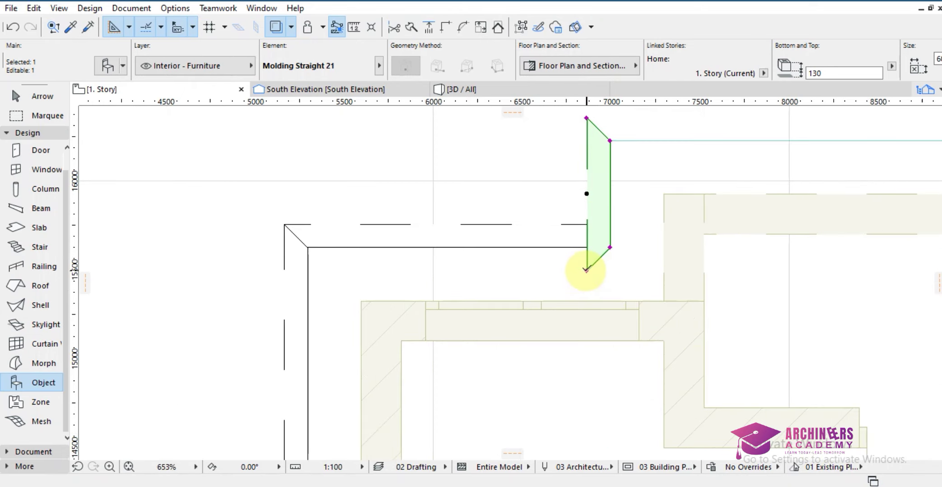
pyautogui.click(586, 271)
pyautogui.click(591, 225)
# Step: Rotate a copy of the side molding 90° clockwise about the projection's left corner and move it 2825 to the projection's right corner
pyautogui.scroll(-3, 577, 266)
pyautogui.scroll(3, 599, 200)
pyautogui.hotkey('ctrl', 'alt', 'e')
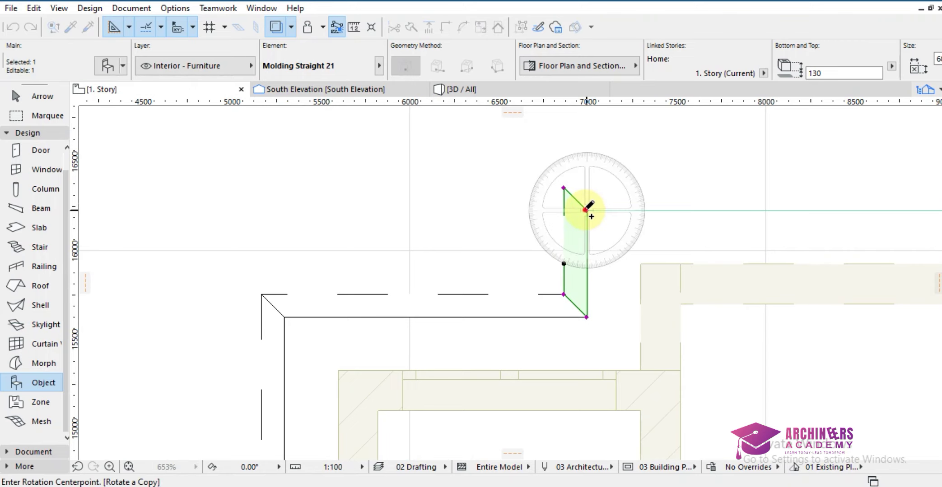
pyautogui.click(586, 210)
pyautogui.click(614, 209)
pyautogui.click(583, 253)
pyautogui.scroll(-3, 473, 216)
pyautogui.click(526, 216)
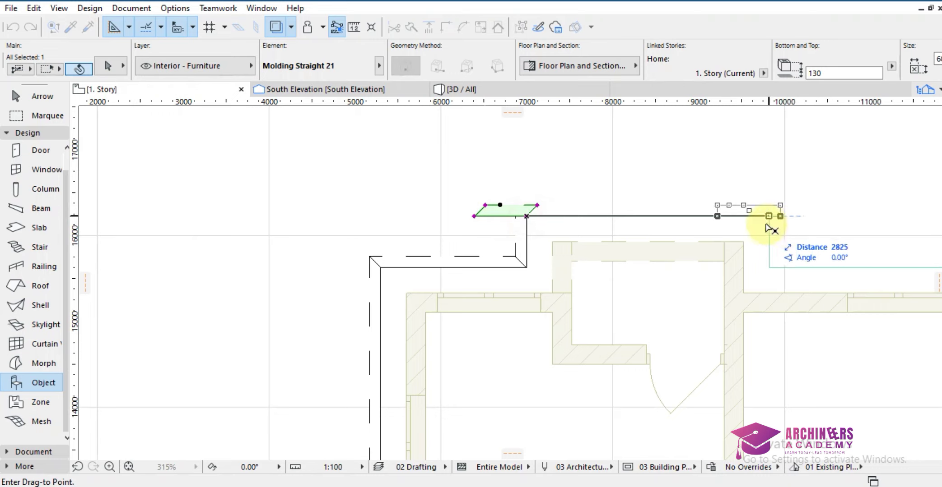
pyautogui.click(770, 217)
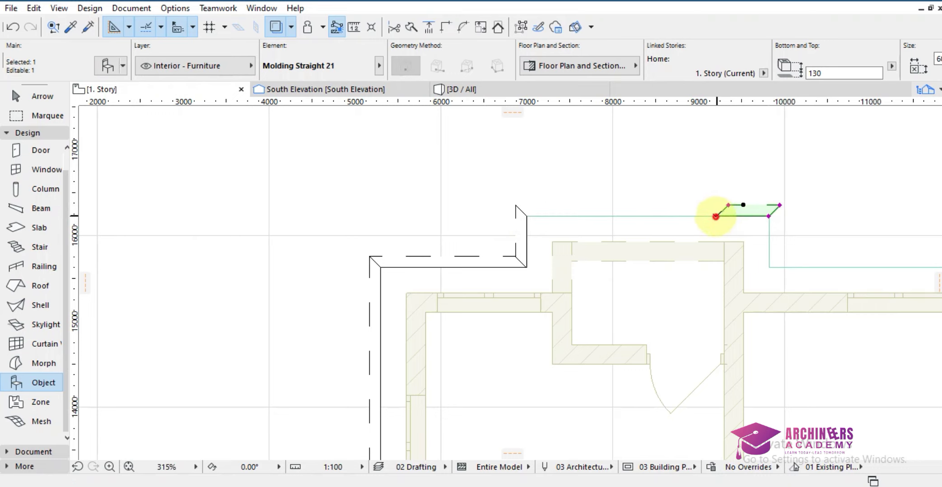
# Step: Stretch the copied molding across to the projection's left corner, miter its left end outward and deselect it
pyautogui.click(715, 217)
pyautogui.click(525, 217)
pyautogui.click(536, 206)
pyautogui.press('Escape')
# Step: Drag a copy of the projection's top molding to the slab's upper-right corner
pyautogui.scroll(-5, 513, 204)
pyautogui.scroll(4, 599, 212)
pyautogui.hotkey('ctrl', 'shift', 'd')
pyautogui.click(623, 212)
pyautogui.click(901, 255)
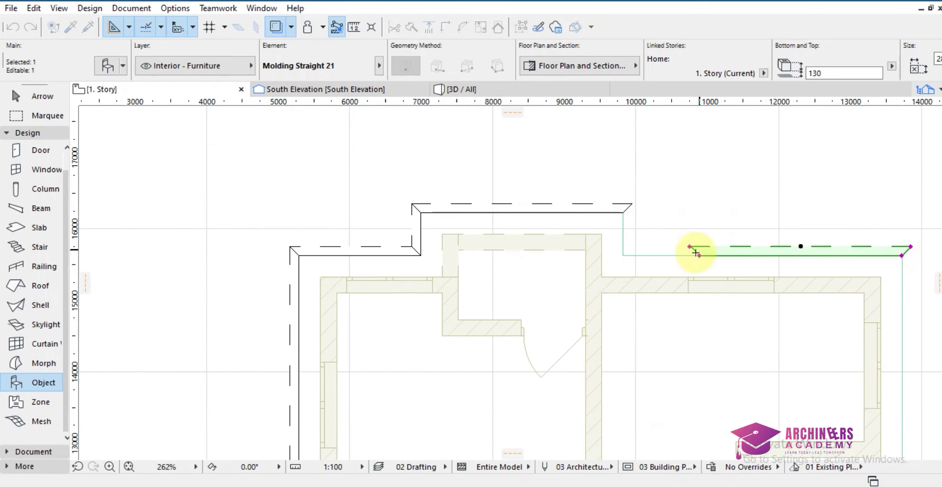
# Step: Stretch the upper-right molding's left end to the projection's right inner corner and miter that end at 45°
pyautogui.click(699, 255)
pyautogui.click(622, 255)
pyautogui.click(613, 246)
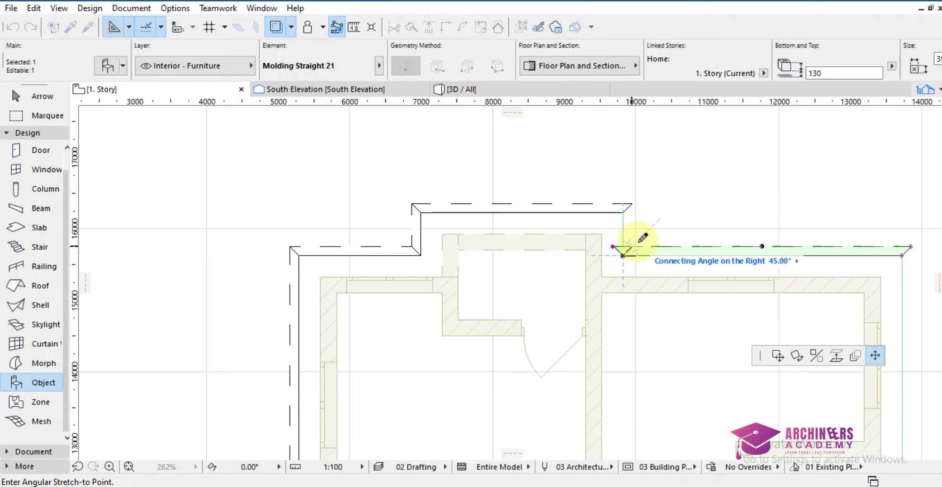
pyautogui.click(634, 243)
# Step: Rotate a copy of this molding 90° clockwise about the inner corner and stretch its upper end to the projection's upper-right corner
pyautogui.hotkey('ctrl', 'alt', 'e')
pyautogui.click(622, 255)
pyautogui.click(651, 256)
pyautogui.click(625, 294)
pyautogui.click(623, 255)
pyautogui.click(623, 212)
pyautogui.click(631, 221)
# Step: Shorten the copied vertical molding's lower end to the projection's right inner corner, mitered against the horizontal molding
pyautogui.scroll(-3, 625, 204)
pyautogui.click(631, 364)
pyautogui.scroll(3, 630, 221)
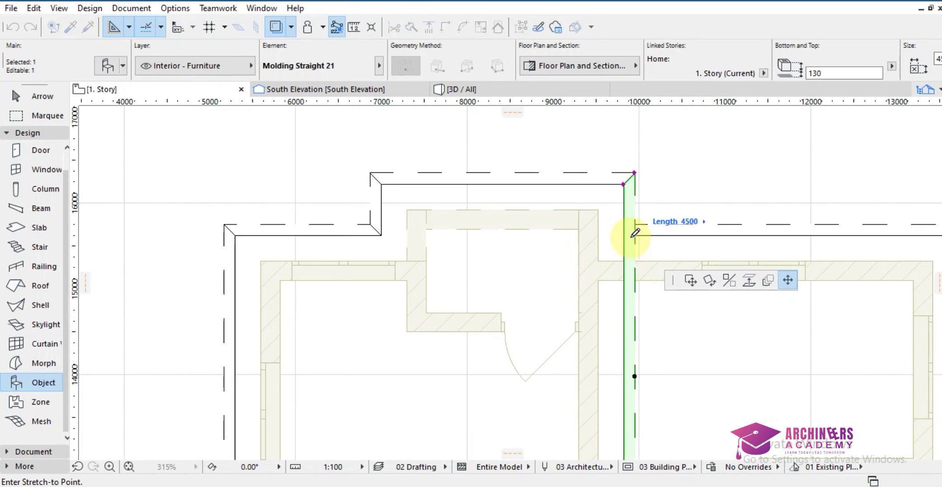
pyautogui.click(625, 236)
pyautogui.click(634, 212)
pyautogui.click(634, 221)
# Step: Rotate a copy of the upper-right horizontal molding 90° clockwise about the slab's upper-right corner
pyautogui.scroll(-3, 641, 235)
pyautogui.scroll(3, 741, 220)
pyautogui.click(744, 216)
pyautogui.click(733, 212)
pyautogui.click(727, 221)
pyautogui.hotkey('ctrl', 'alt', 'e')
pyautogui.click(725, 222)
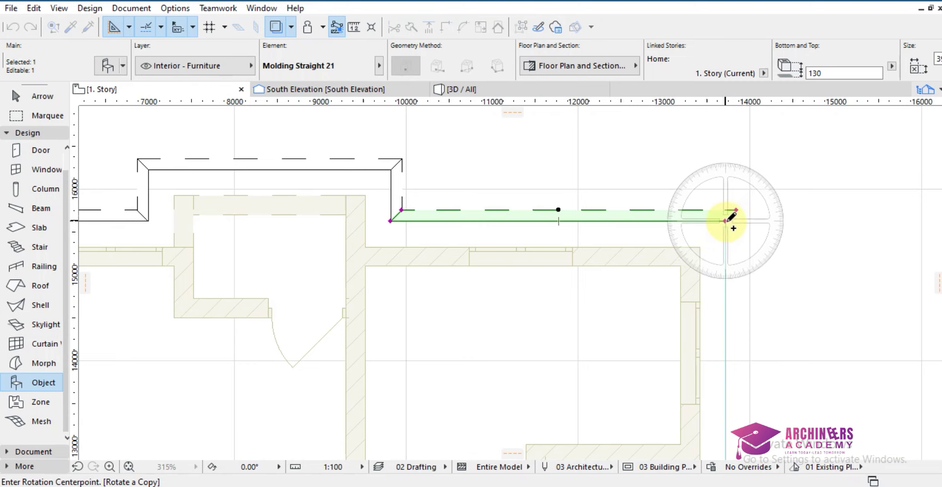
pyautogui.click(739, 259)
pyautogui.click(732, 269)
pyautogui.scroll(-2, 697, 261)
pyautogui.scroll(-3, 712, 240)
pyautogui.scroll(3, 719, 158)
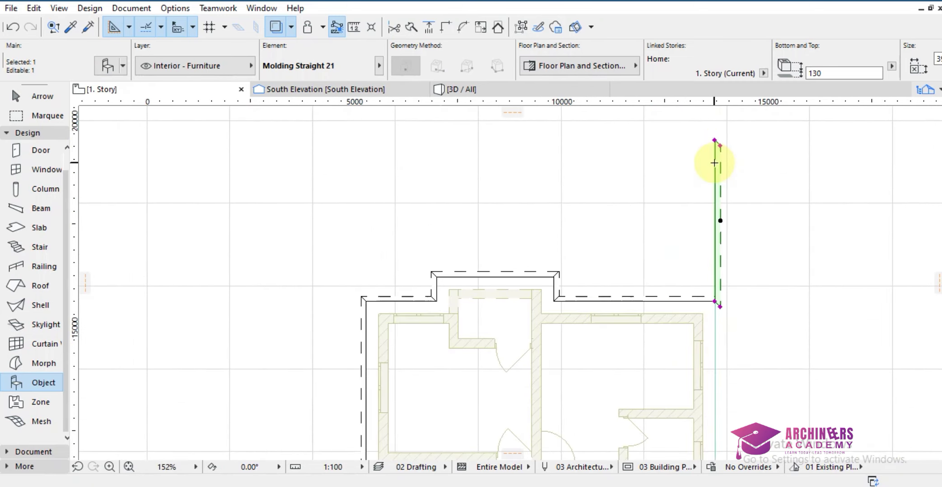
# Step: Move the rotated copy down 3900 to the slab's upper-right corner and miter its upper end outward
pyautogui.hotkey('ctrl', 'd')
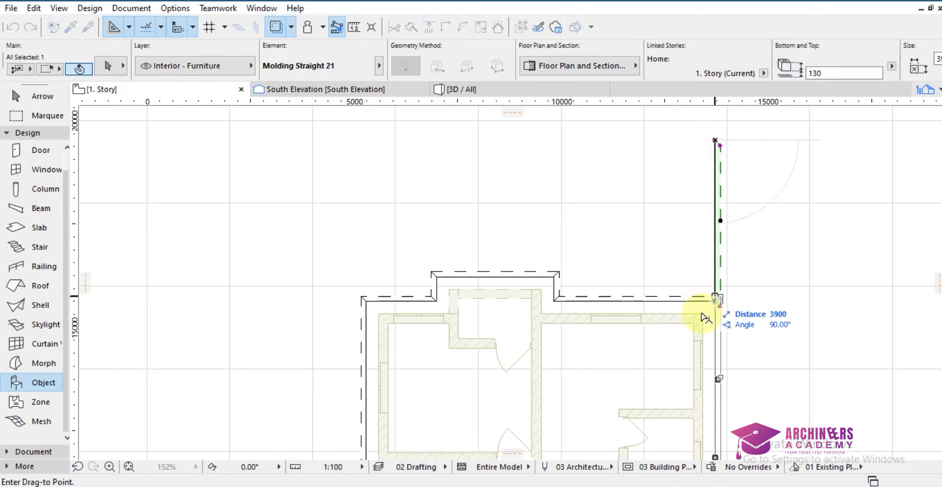
pyautogui.scroll(5, 747, 194)
pyautogui.click(764, 200)
pyautogui.click(793, 230)
pyautogui.click(769, 162)
pyautogui.click(792, 168)
# Step: Stretch the right-side molding's lower end down to the slab's lower-right outer corner, giving a length of 10132
pyautogui.scroll(-3, 733, 179)
pyautogui.scroll(-3, 734, 179)
pyautogui.scroll(2, 736, 326)
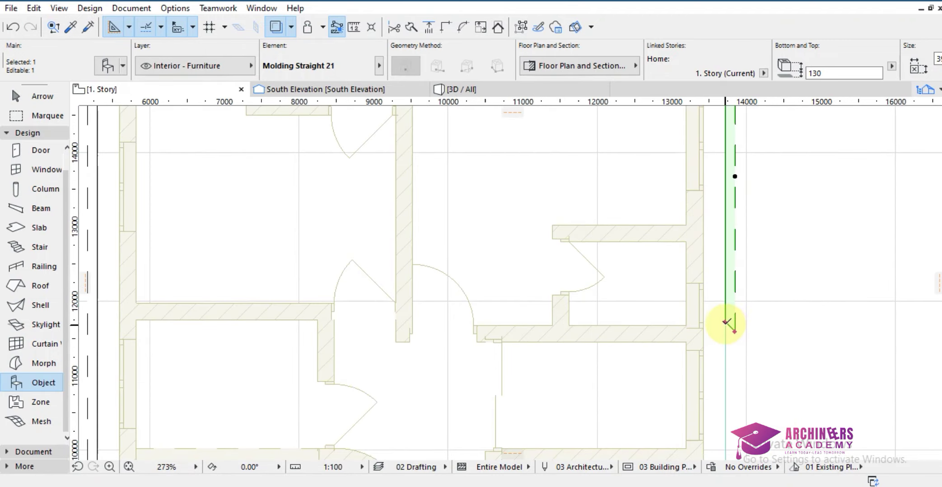
pyautogui.click(725, 320)
pyautogui.scroll(-3, 734, 357)
pyautogui.scroll(8, 721, 246)
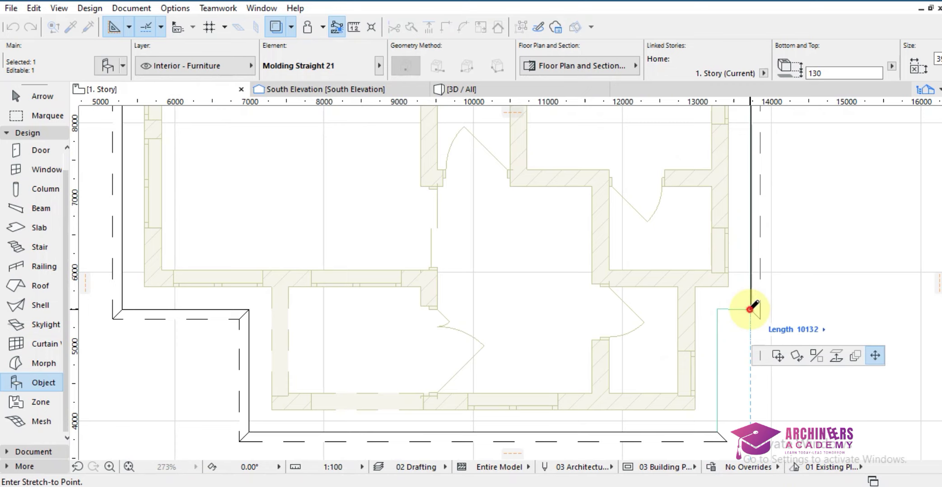
pyautogui.click(750, 309)
# Step: Try to rotate a copy of the right-side molding about its lower end, and undo the rotation
pyautogui.hotkey('ctrl', 'alt', 'e')
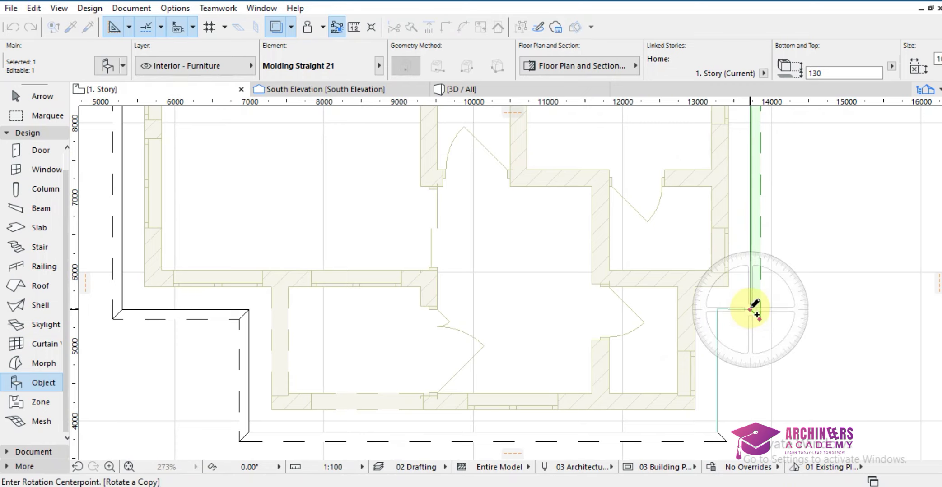
pyautogui.click(749, 309)
pyautogui.click(773, 309)
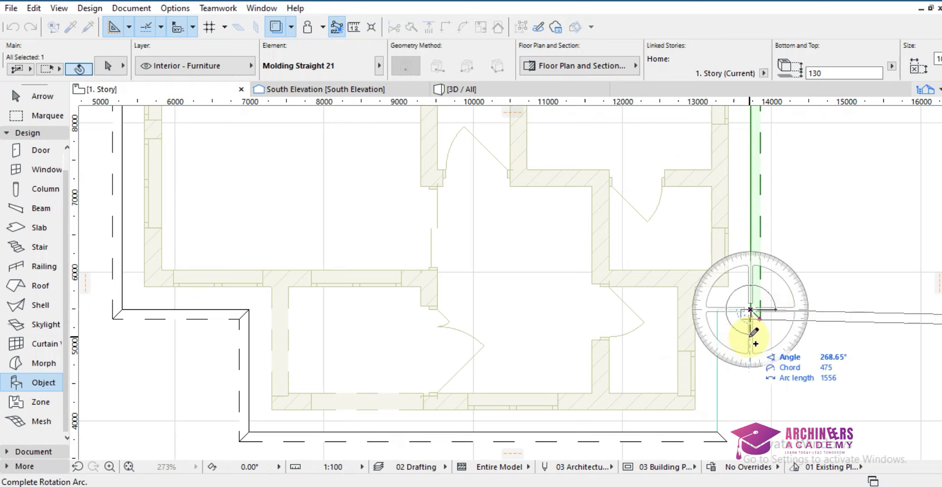
pyautogui.click(749, 321)
pyautogui.hotkey('ctrl', 'd')
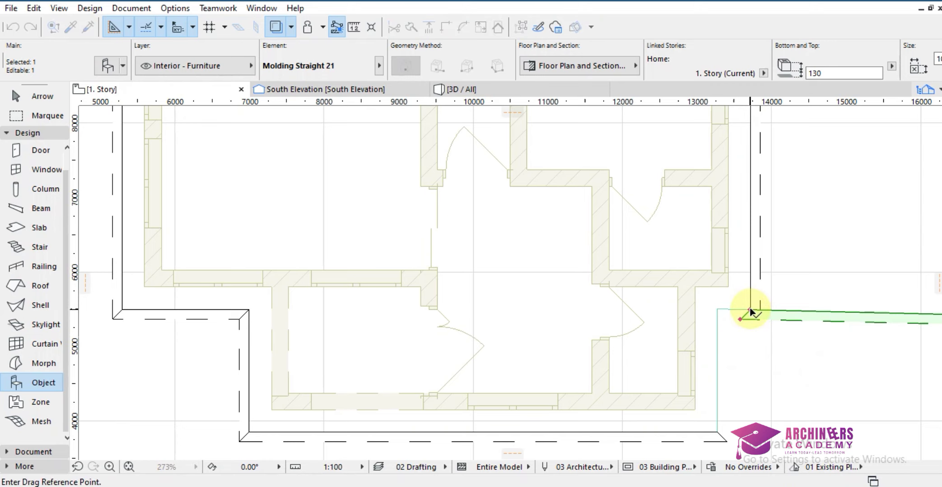
pyautogui.scroll(-3, 711, 319)
pyautogui.press('Escape')
pyautogui.hotkey('ctrl', 'z')
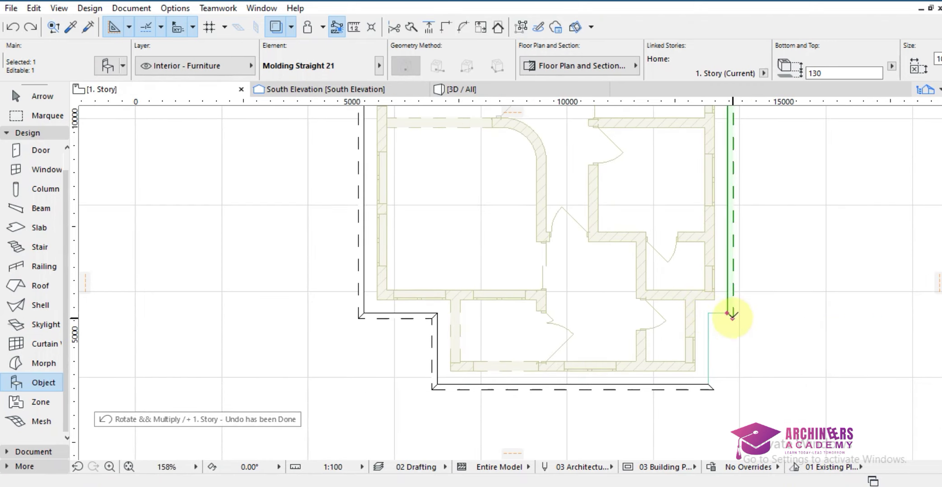
pyautogui.hotkey('ctrl', 'e')
pyautogui.click(727, 313)
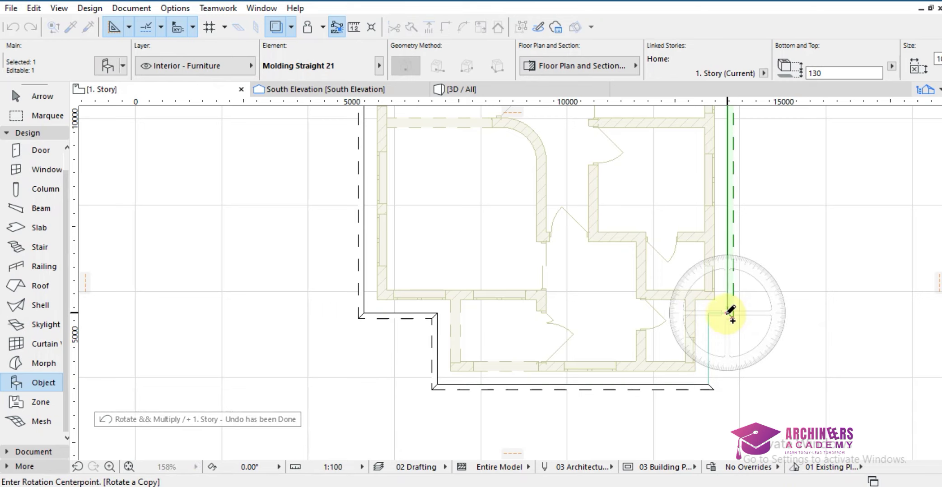
pyautogui.click(763, 312)
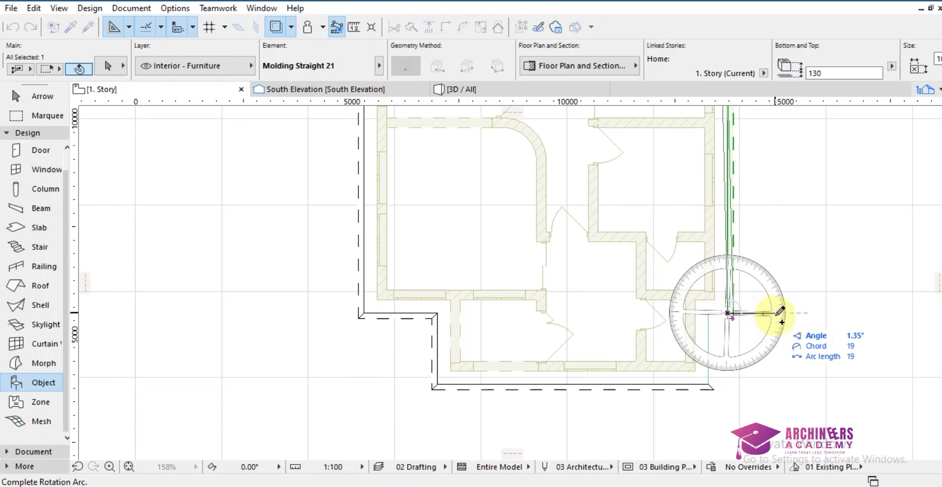
pyautogui.press('Escape')
pyautogui.scroll(4, 750, 314)
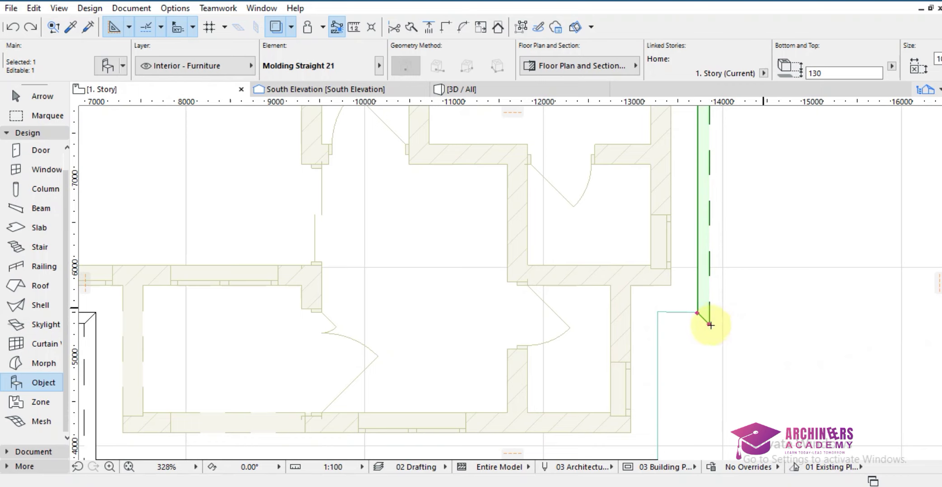
# Step: Rotate a copy of the right-side molding 90° clockwise about its lower end and move it to the adjacent inner corner
pyautogui.hotkey('ctrl', 'e')
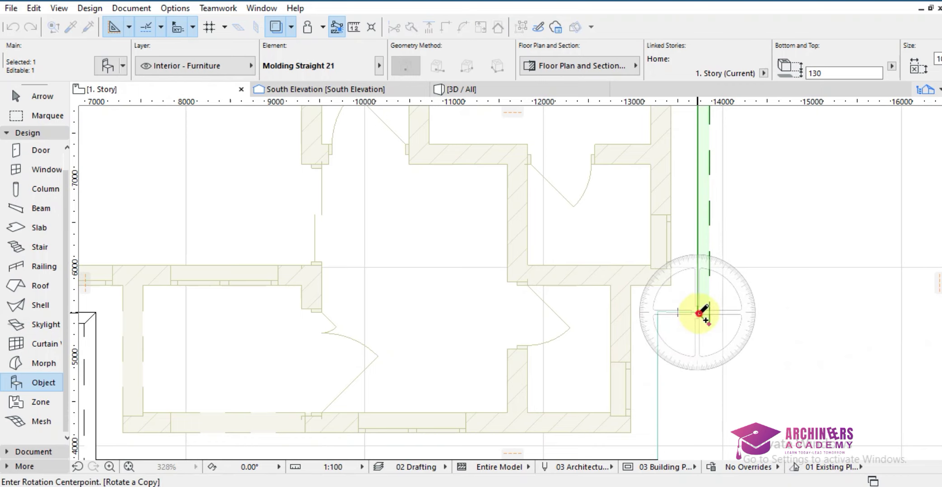
pyautogui.click(698, 312)
pyautogui.click(738, 313)
pyautogui.click(706, 358)
pyautogui.hotkey('ctrl', 'd')
pyautogui.click(697, 313)
pyautogui.click(658, 313)
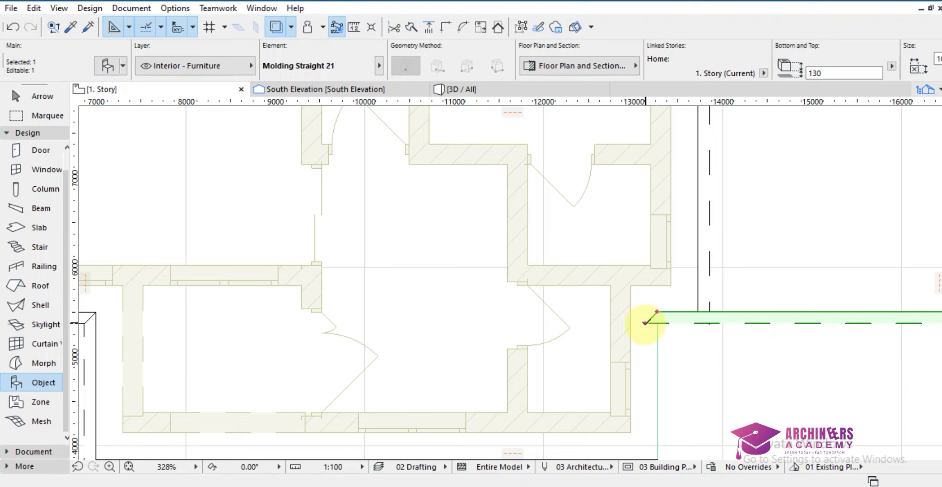
# Step: Miter the copy's left end at the inner corner and shorten its right end to the slab's lower-right outer corner
pyautogui.click(657, 312)
pyautogui.press('Escape')
pyautogui.scroll(-6, 658, 326)
pyautogui.click(860, 322)
pyautogui.scroll(7, 650, 322)
pyautogui.click(619, 321)
pyautogui.scroll(4, 631, 335)
pyautogui.scroll(3, 639, 332)
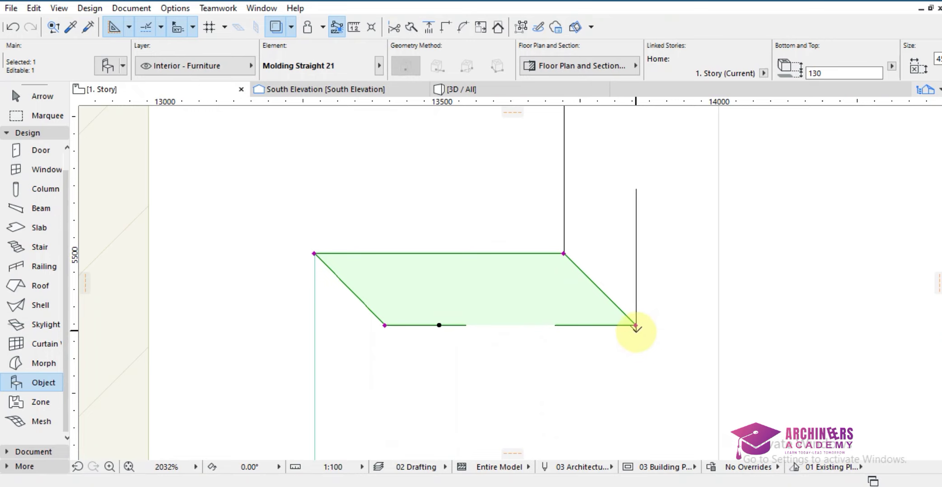
pyautogui.keyDown('shift'); pyautogui.click(637, 329); pyautogui.keyUp('shift')
pyautogui.click(563, 256)
pyautogui.press('Escape')
pyautogui.scroll(-3, 632, 260)
# Step: Try to rotate a copy of the short molding about the inner corner and stretch it downward, and delete that copy
pyautogui.click(710, 292)
pyautogui.keyDown('shift'); pyautogui.click(502, 275); pyautogui.keyUp('shift')
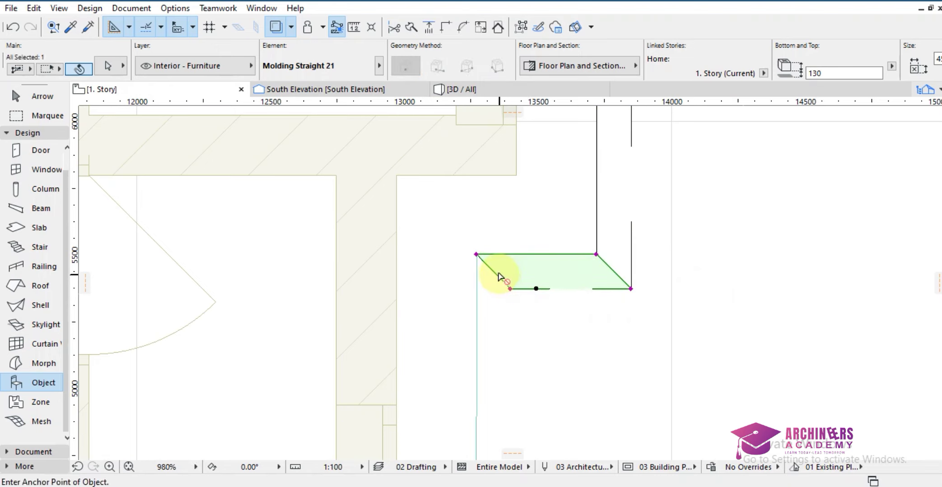
pyautogui.hotkey('ctrl', 'alt', 'e')
pyautogui.click(476, 255)
pyautogui.click(523, 255)
pyautogui.click(473, 190)
pyautogui.click(475, 254)
pyautogui.scroll(-5, 492, 267)
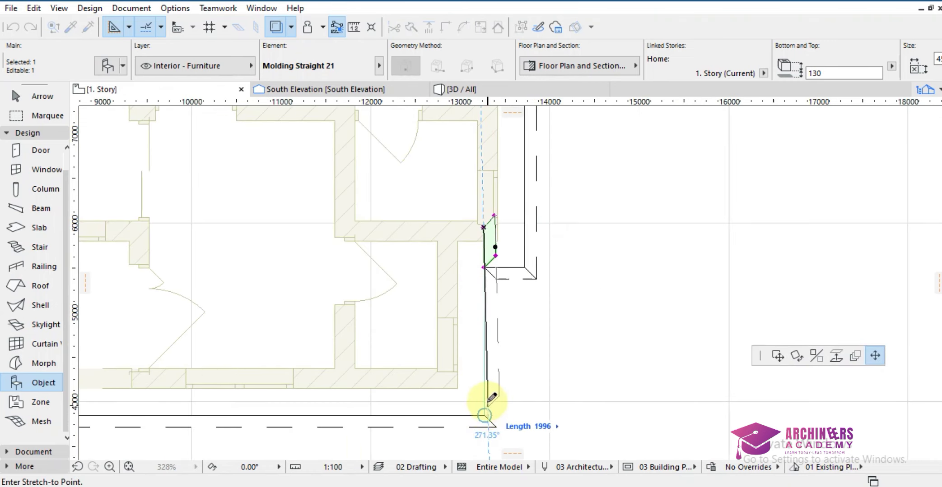
pyautogui.click(498, 353)
pyautogui.press('Delete')
# Step: Rotate a copy of the bottom horizontal molding 90° counterclockwise about its right end
pyautogui.keyDown('shift'); pyautogui.click(492, 427); pyautogui.keyUp('shift')
pyautogui.hotkey('ctrl', 'alt', 'e')
pyautogui.click(485, 415)
pyautogui.click(532, 414)
pyautogui.click(496, 317)
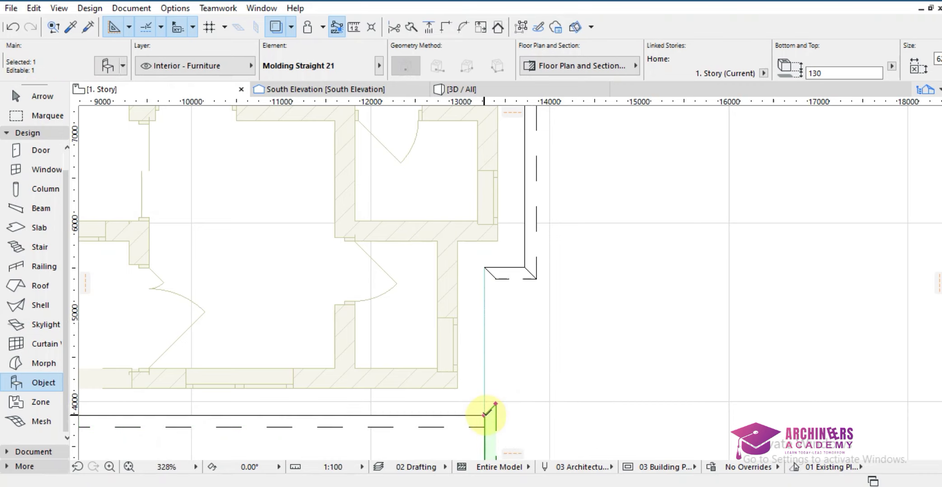
# Step: Stretch the copy's upper end to the inner corner for a length of 7928 and miter it against the short molding
pyautogui.click(484, 415)
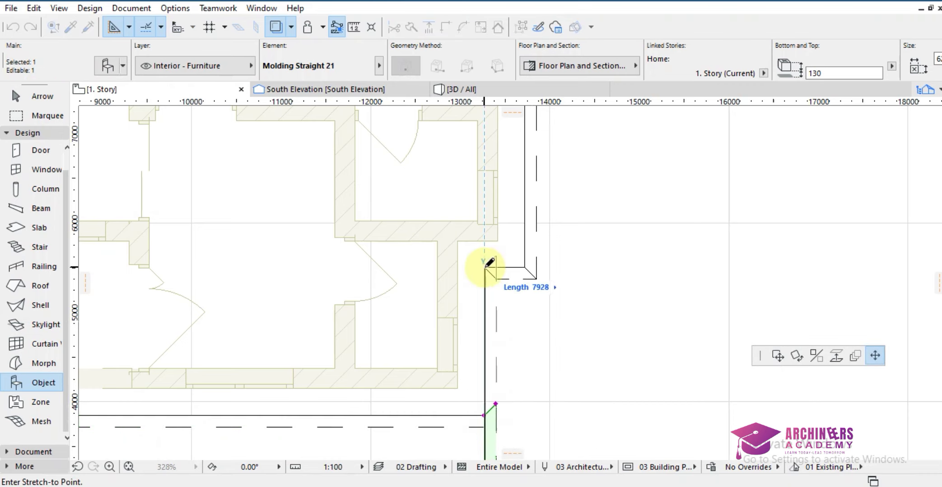
pyautogui.click(485, 266)
pyautogui.click(495, 256)
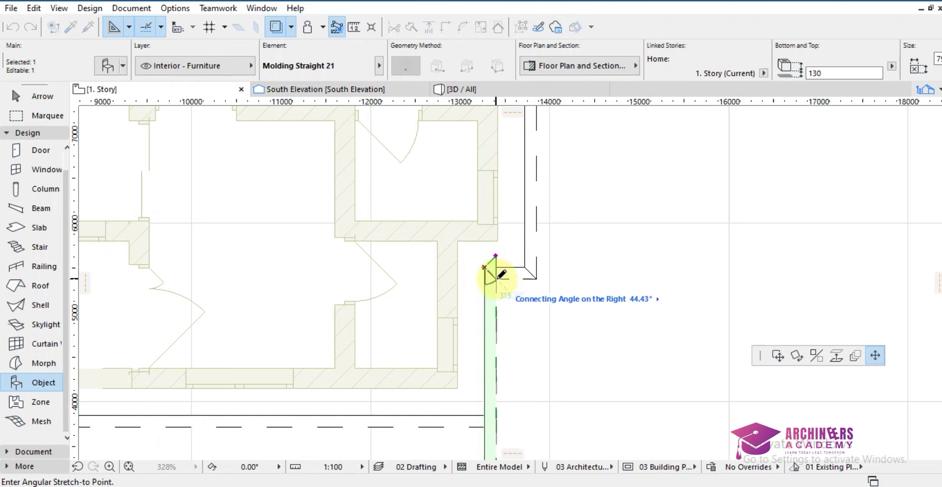
pyautogui.click(500, 274)
# Step: Shorten the vertical copy's lower end to the right end of the bottom molding and deselect it
pyautogui.scroll(-5, 550, 311)
pyautogui.scroll(2, 554, 391)
pyautogui.click(557, 386)
pyautogui.scroll(3, 557, 158)
pyautogui.click(563, 163)
pyautogui.press('Escape')
# Step: Show the entire model in 3D to check the slab-edge moldings
pyautogui.scroll(-3, 586, 320)
pyautogui.scroll(-1, 585, 320)
pyautogui.rightClick(538, 326)
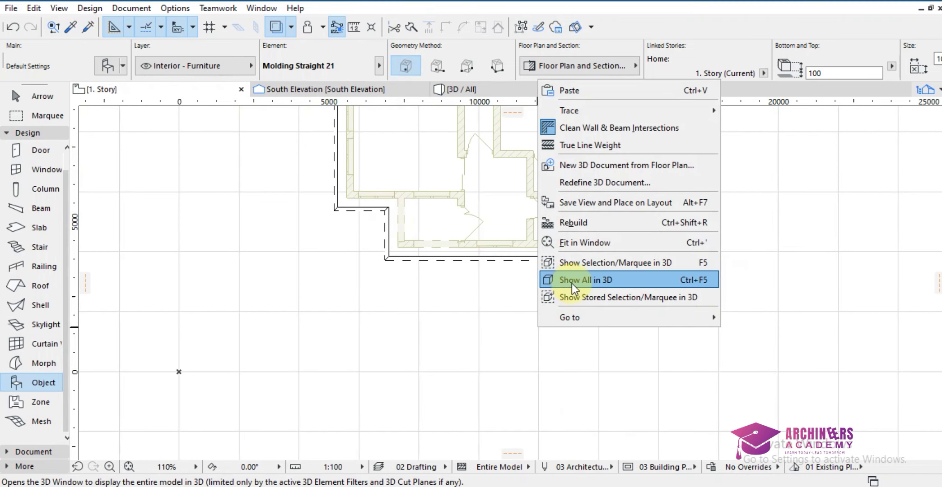
pyautogui.click(580, 280)
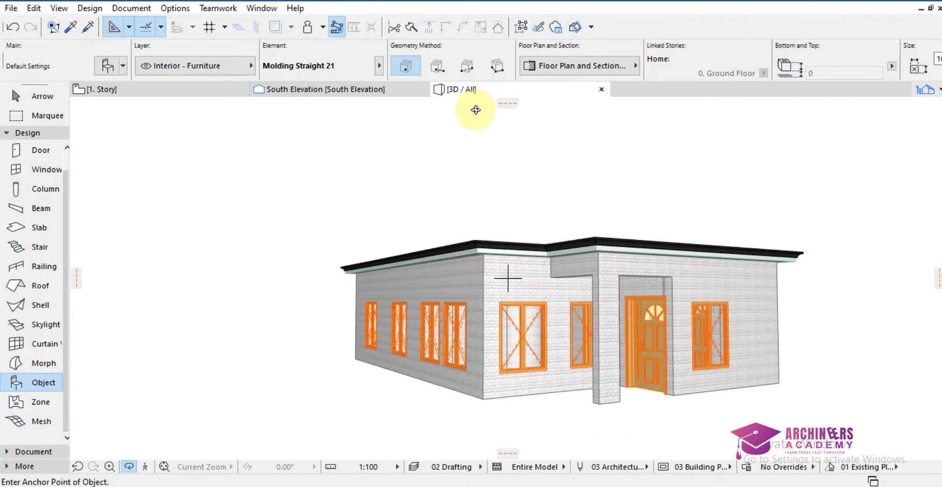
# Step: On the first story plan, select all molding objects and override their surface with Paint-01
pyautogui.click(101, 89)
pyautogui.click(35, 383)
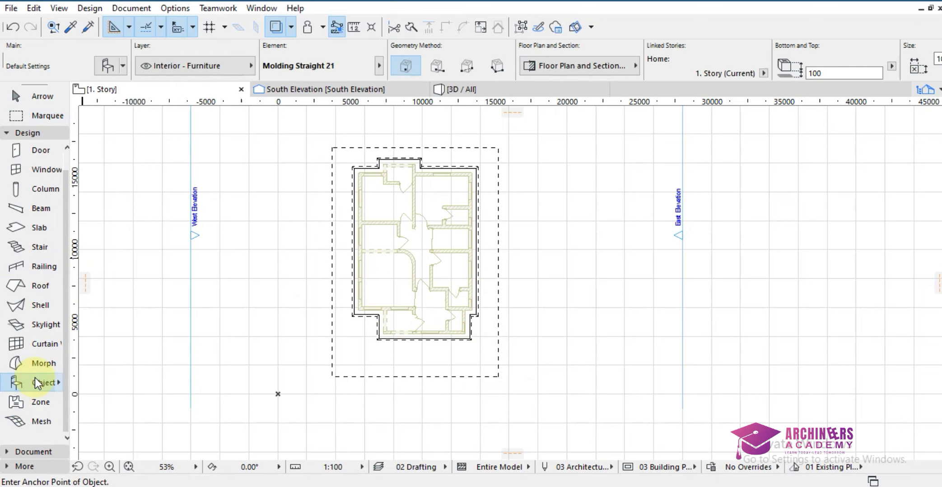
pyautogui.hotkey('ctrl', 'a')
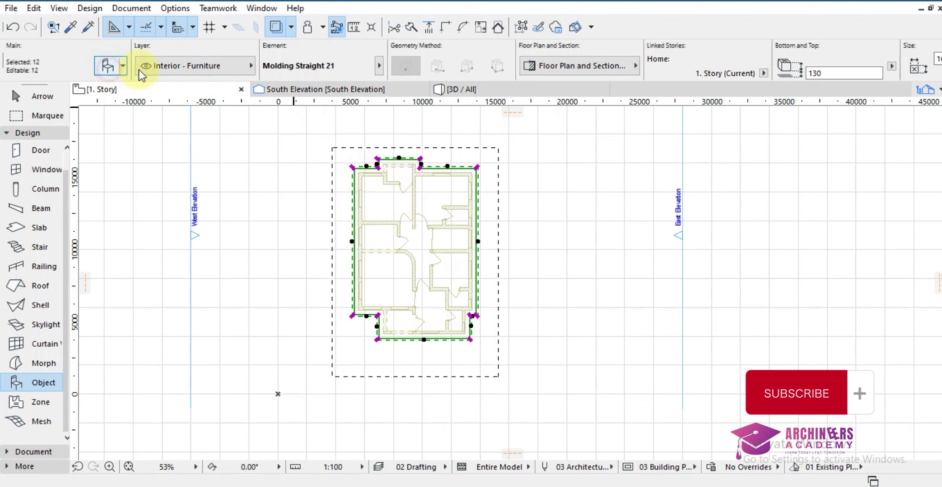
pyautogui.hotkey('ctrl', 't')
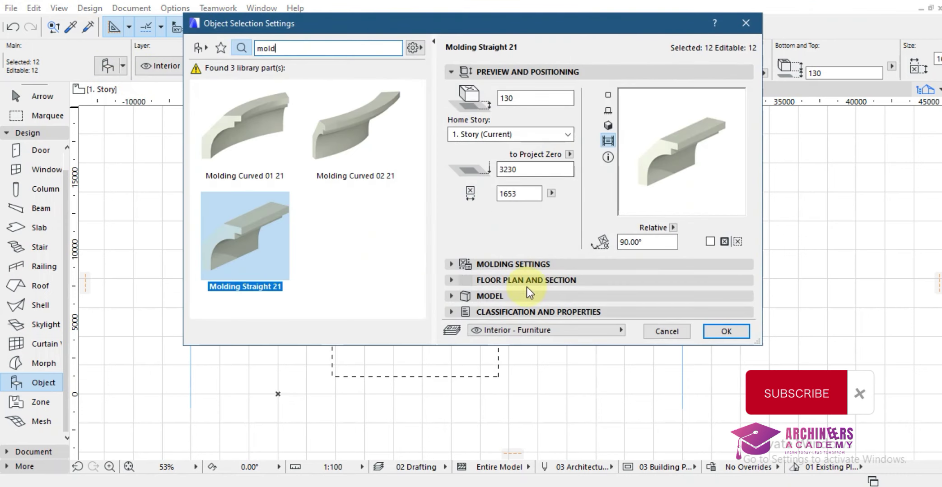
pyautogui.click(520, 296)
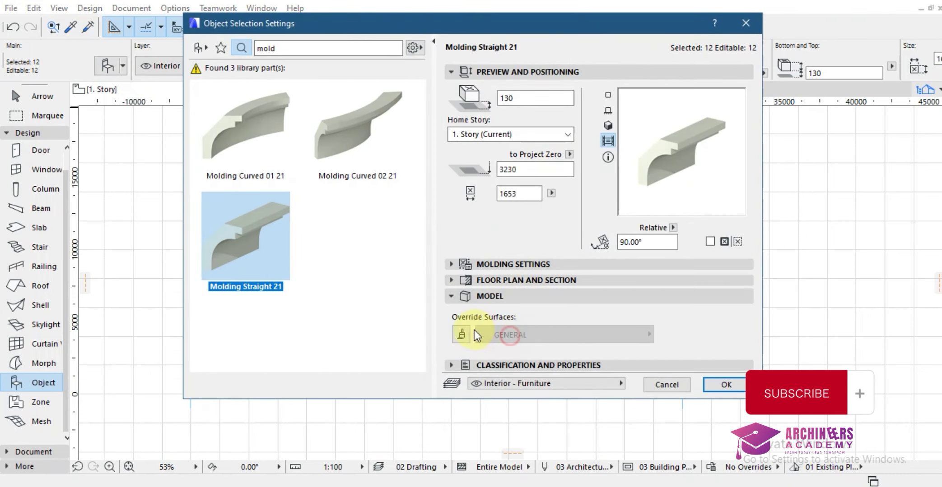
pyautogui.click(461, 334)
pyautogui.click(527, 340)
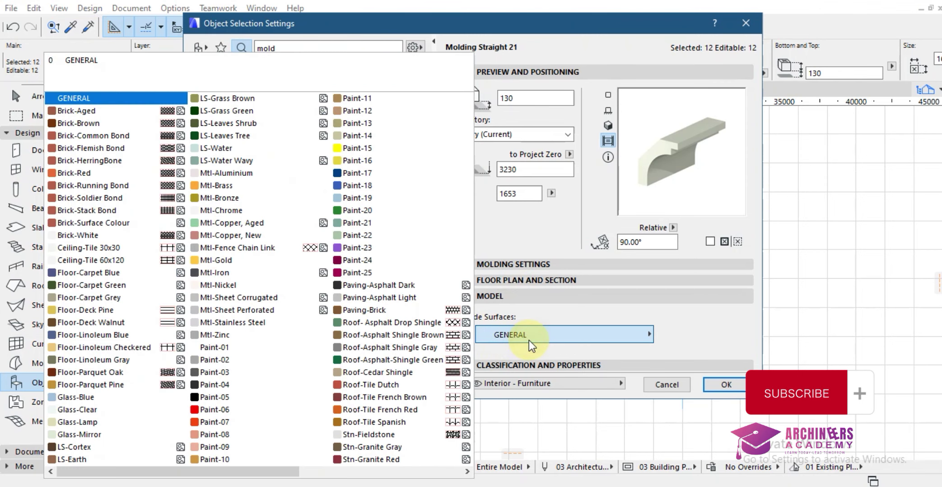
pyautogui.click(230, 347)
pyautogui.click(730, 391)
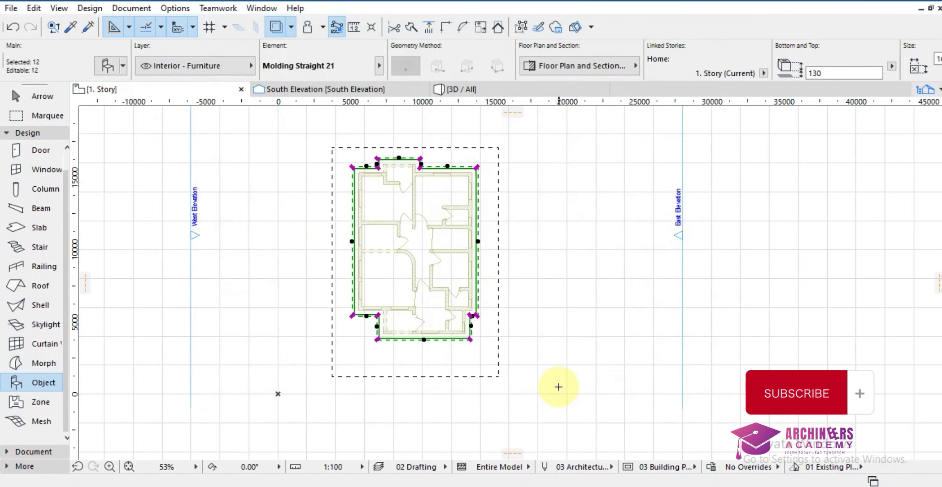
pyautogui.click(559, 387)
# Step: Show the entire model in 3D and examine the recoloured slab edge and its mitered corners from several angles
pyautogui.rightClick(558, 374)
pyautogui.click(607, 327)
pyautogui.keyDown('shift'); pyautogui.moveTo(553, 235); pyautogui.dragTo(622, 173, button='middle'); pyautogui.keyUp('shift')
pyautogui.scroll(5, 393, 193)
pyautogui.keyDown('shift'); pyautogui.moveTo(393, 194); pyautogui.dragTo(345, 221, button='middle'); pyautogui.keyUp('shift')
pyautogui.scroll(-5, 346, 222)
pyautogui.keyDown('shift'); pyautogui.moveTo(696, 206); pyautogui.dragTo(675, 219, button='middle'); pyautogui.keyUp('shift')
pyautogui.keyDown('shift'); pyautogui.moveTo(362, 196); pyautogui.dragTo(678, 200, button='middle'); pyautogui.keyUp('shift')
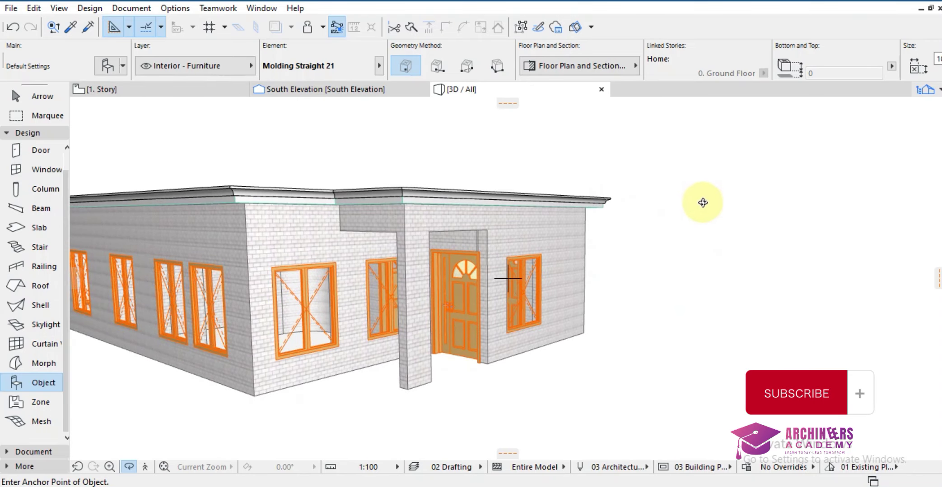
pyautogui.scroll(-3, 677, 210)
pyautogui.scroll(5, 344, 195)
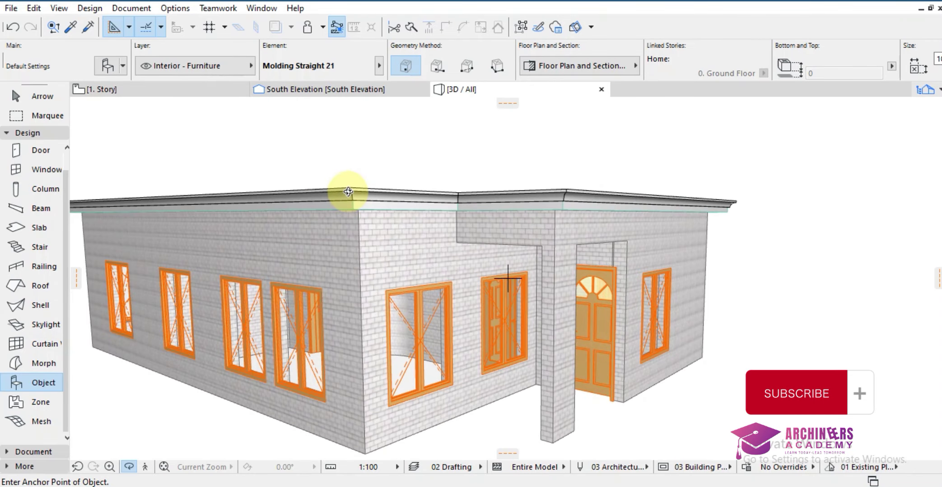
pyautogui.keyDown('shift'); pyautogui.moveTo(348, 192); pyautogui.dragTo(228, 170, button='middle'); pyautogui.keyUp('shift')
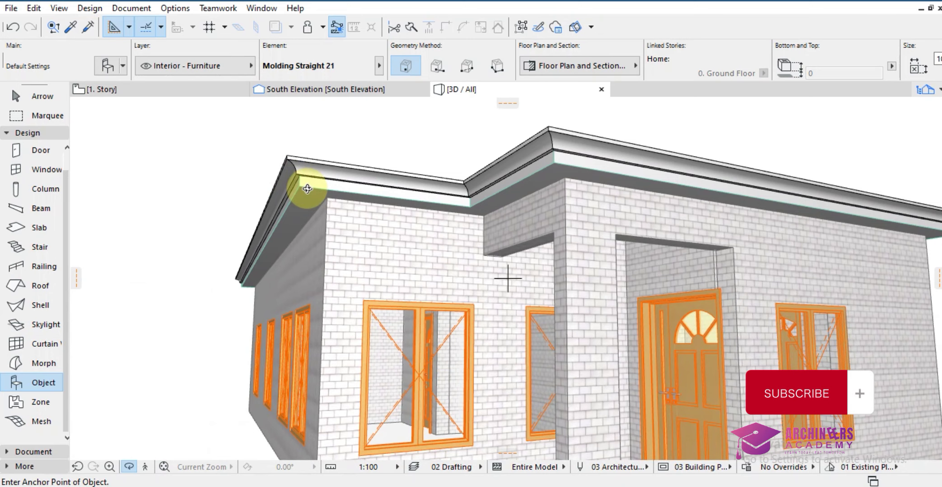
pyautogui.scroll(-3, 292, 194)
pyautogui.keyDown('shift'); pyautogui.moveTo(292, 197); pyautogui.dragTo(398, 220, button='middle'); pyautogui.keyUp('shift')
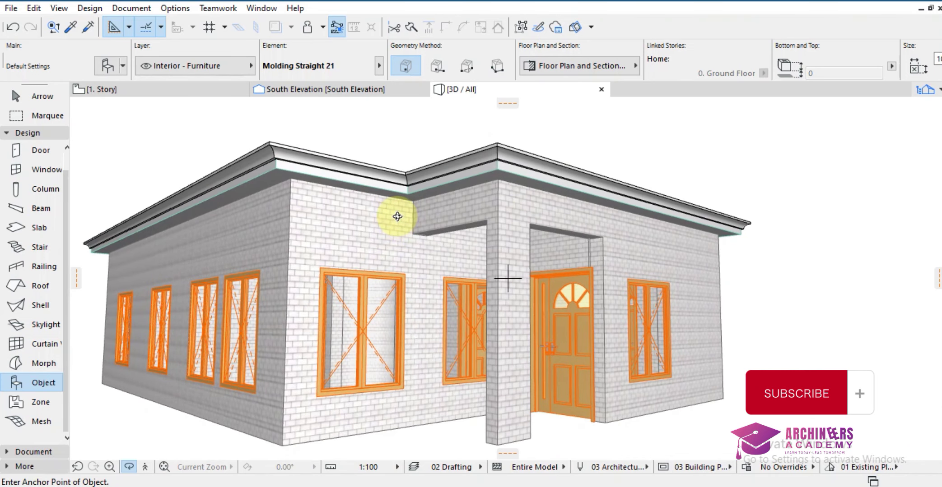